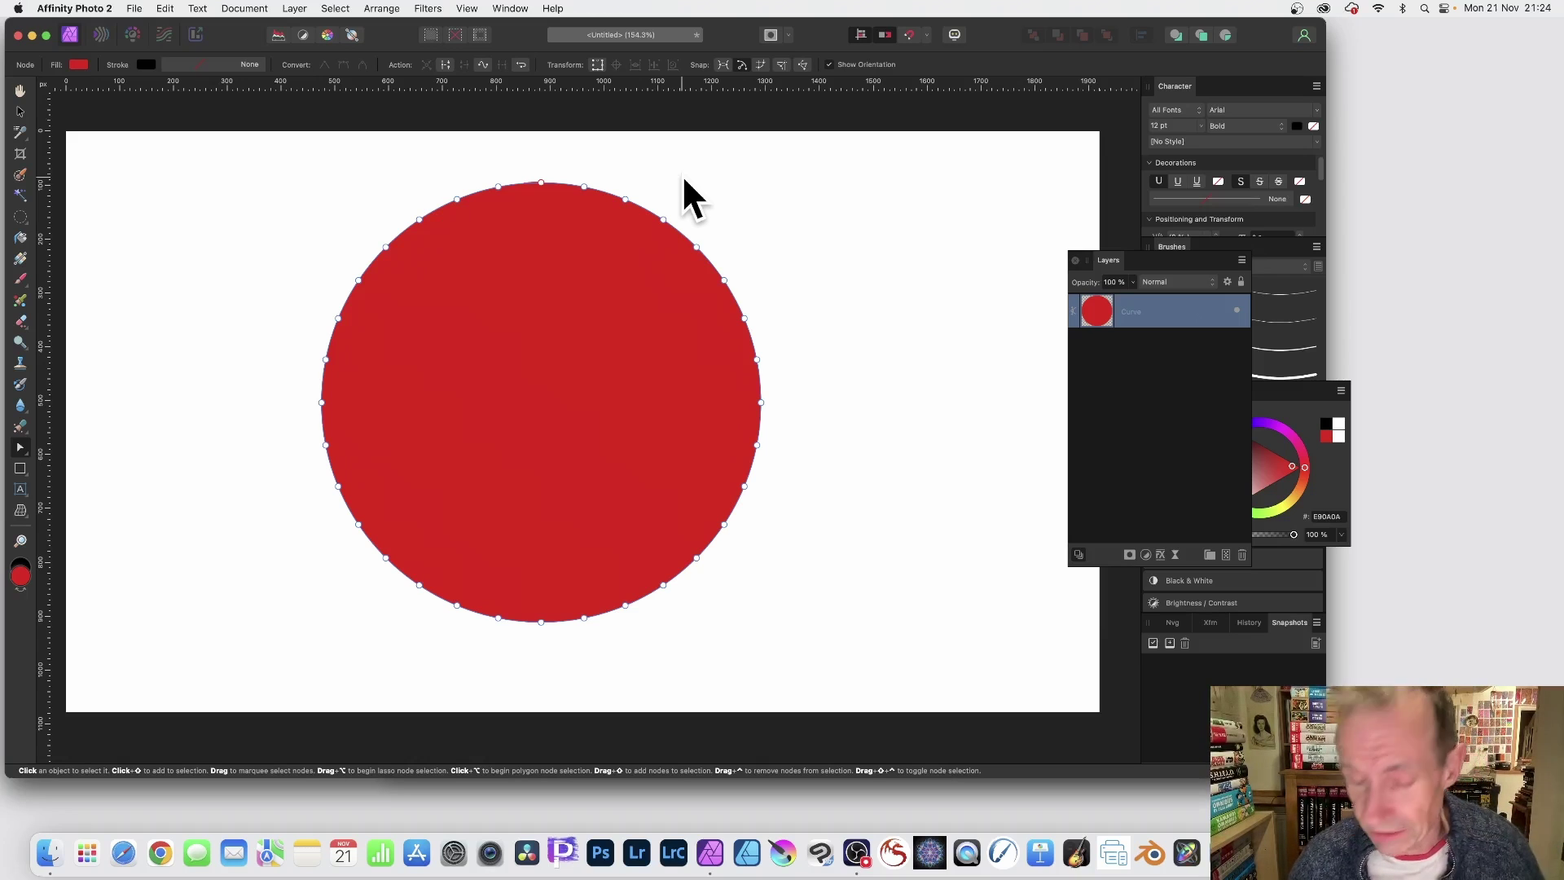
# Step: Delete the red circle, then draw a red, black-outlined rectangle and convert it to curves
pyautogui.press('Delete')
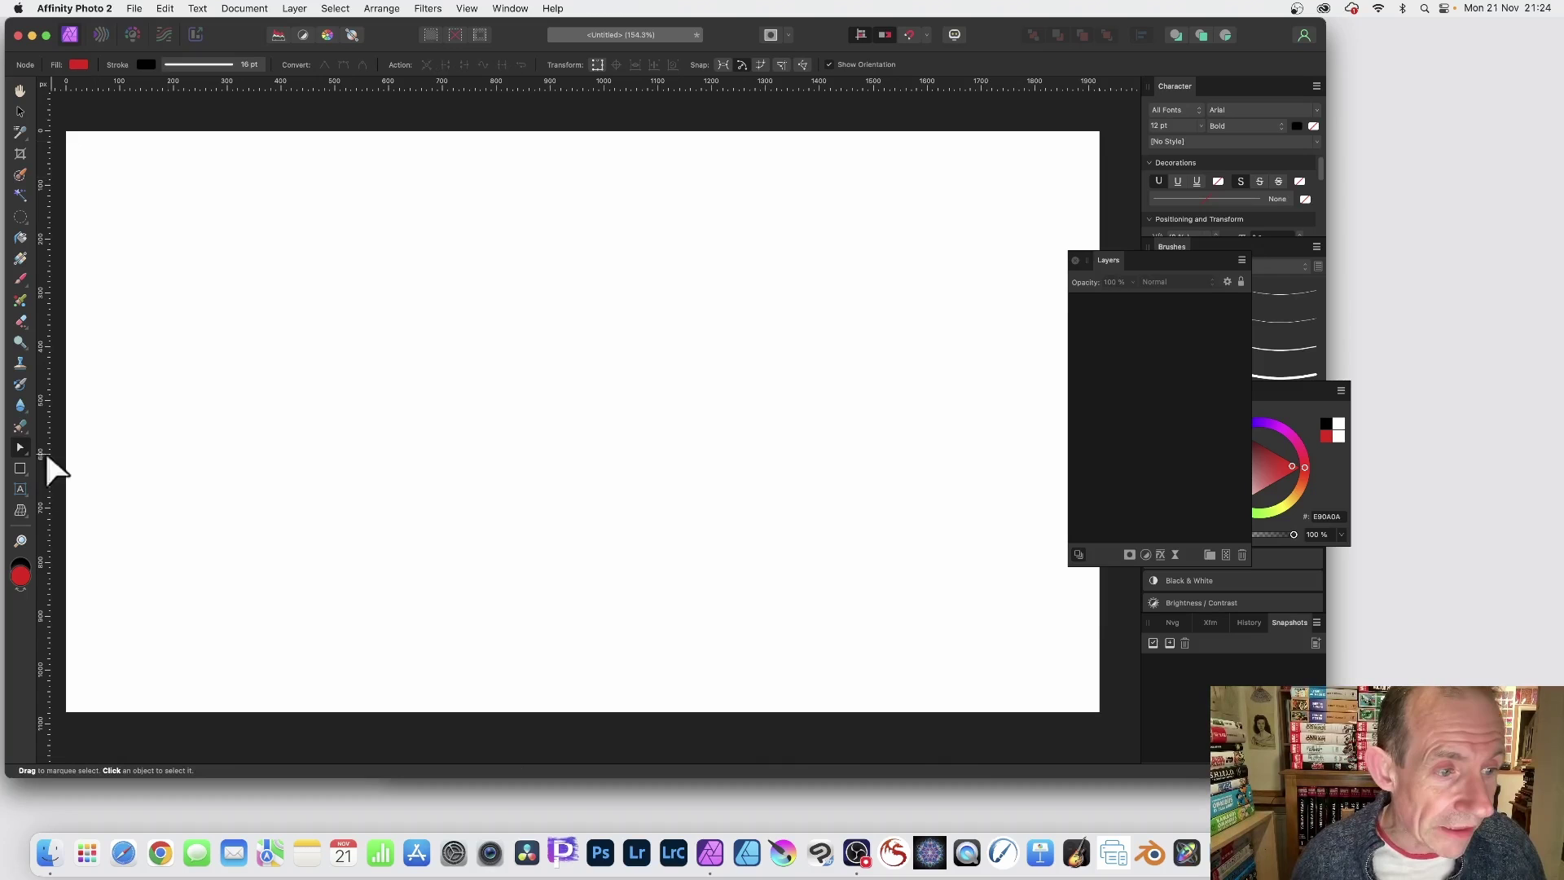
pyautogui.click(20, 468)
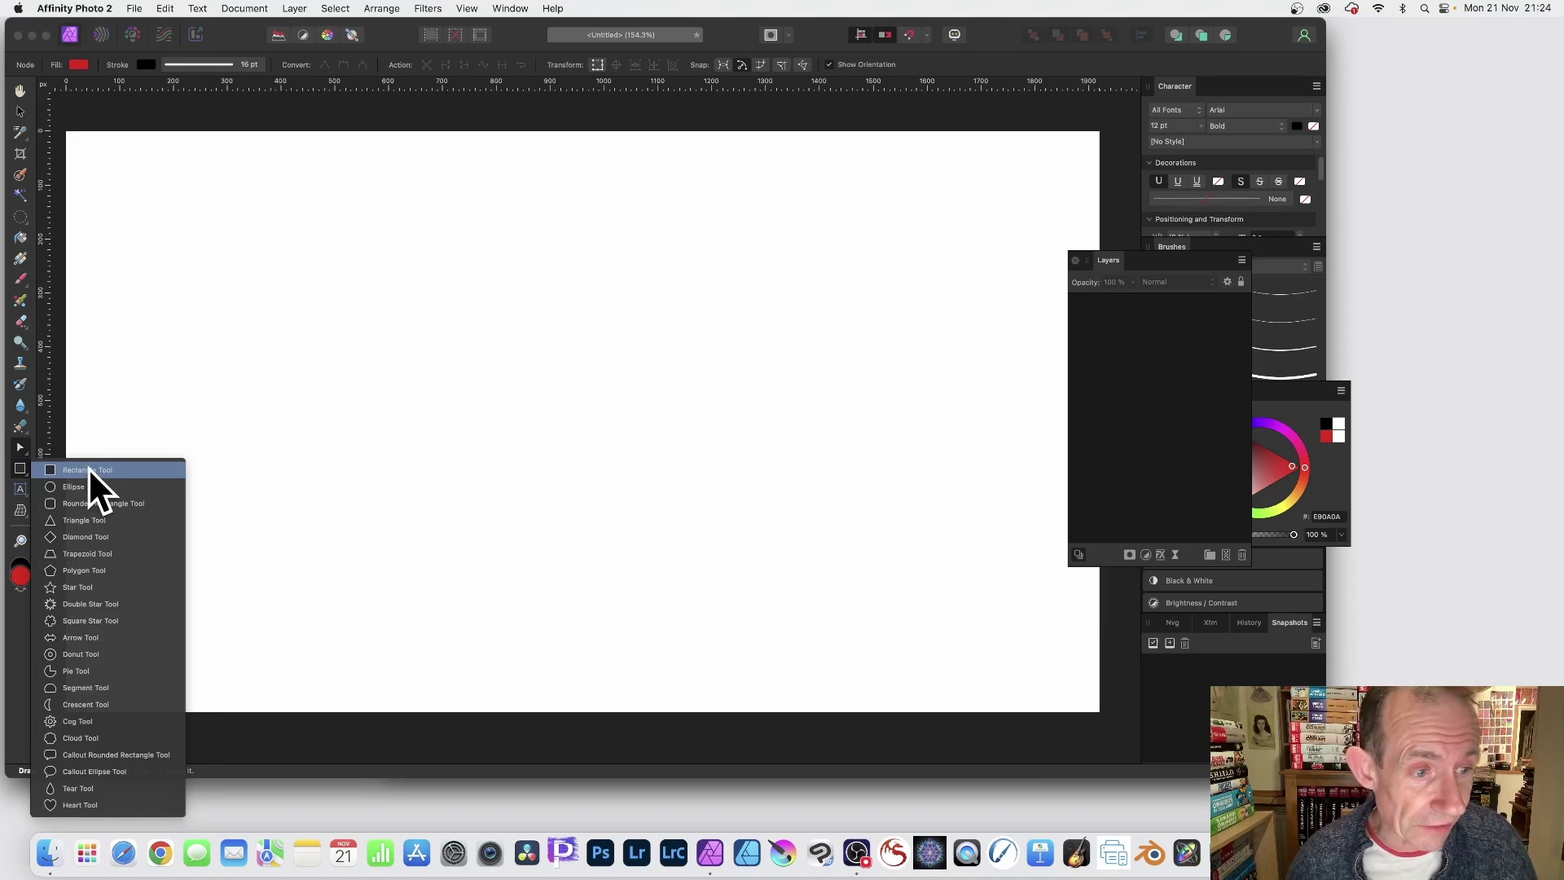
pyautogui.click(90, 469)
pyautogui.moveTo(262, 183); pyautogui.dragTo(780, 562)
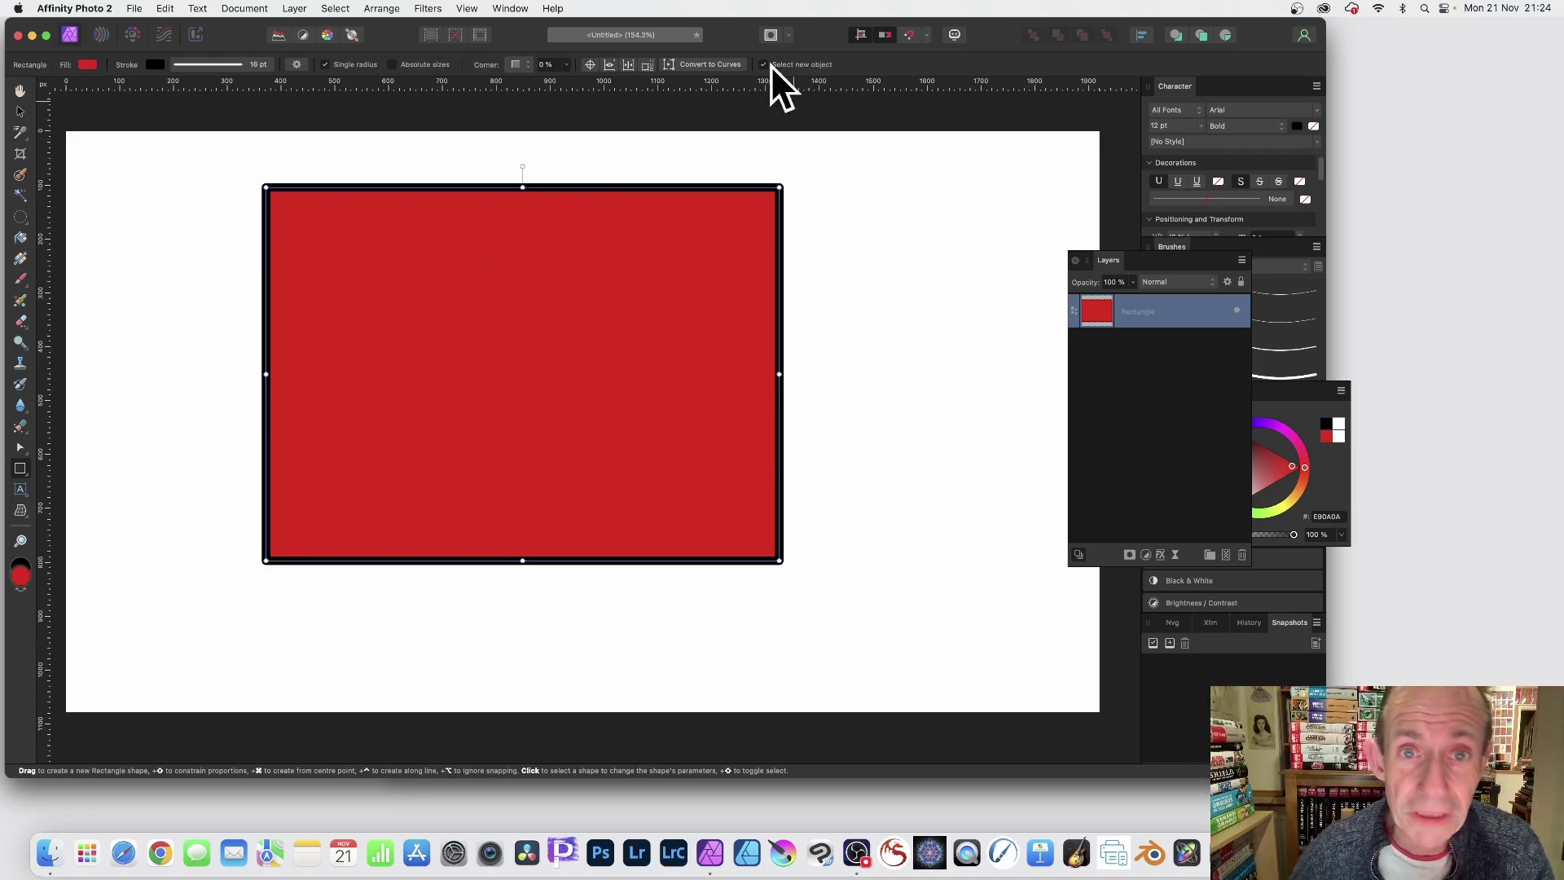
pyautogui.click(717, 64)
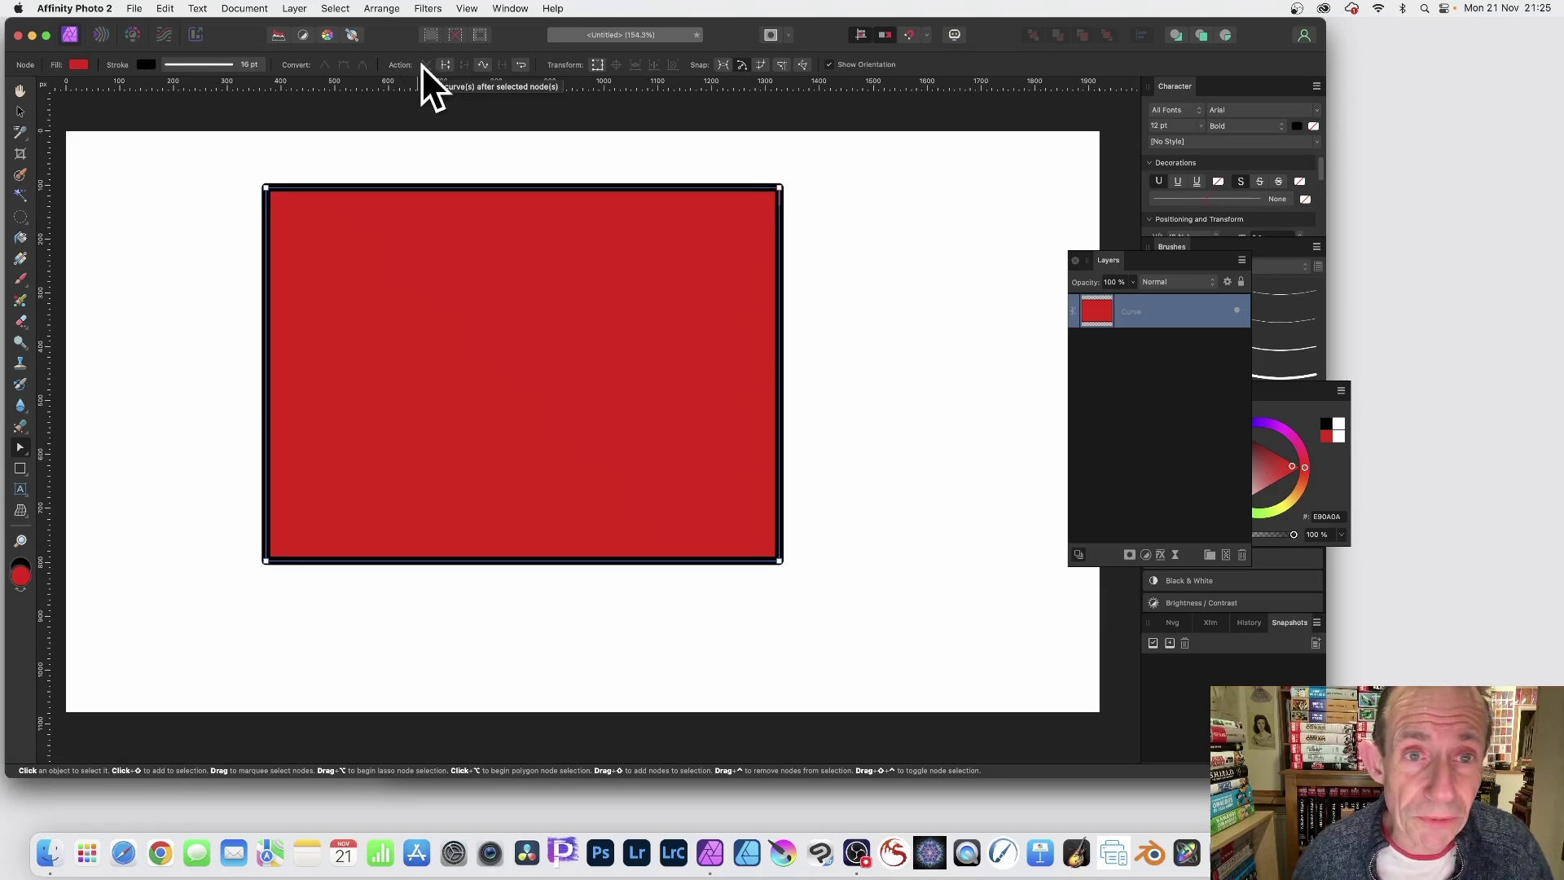
# Step: With the Node Tool, add midpoint nodes along every rectangle edge twice, leaving all nodes selected
pyautogui.click(23, 452)
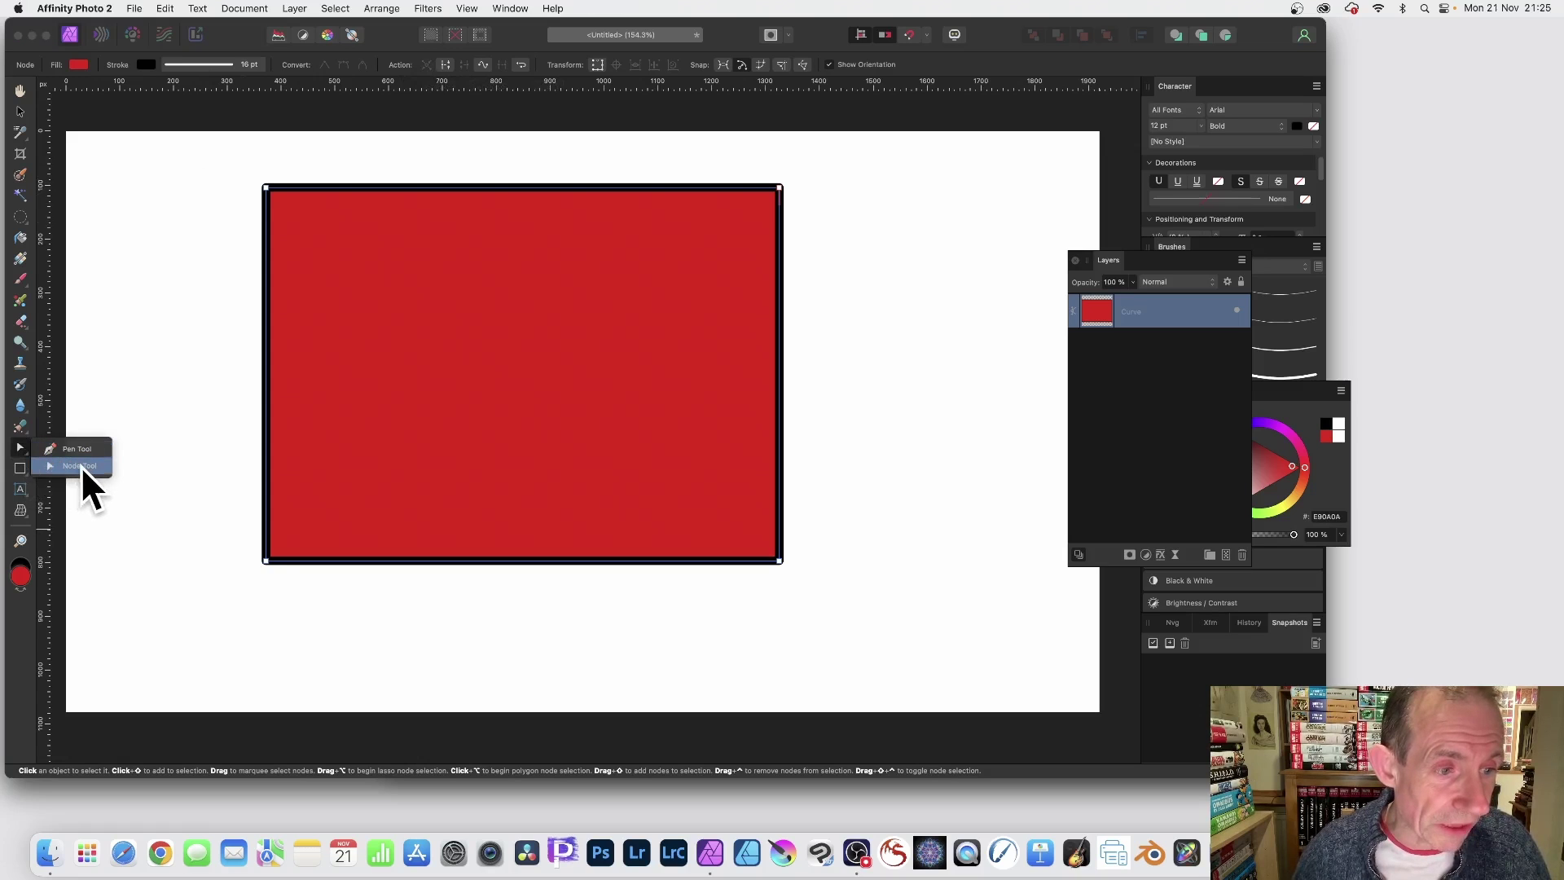
pyautogui.click(81, 466)
pyautogui.moveTo(223, 161); pyautogui.dragTo(903, 604)
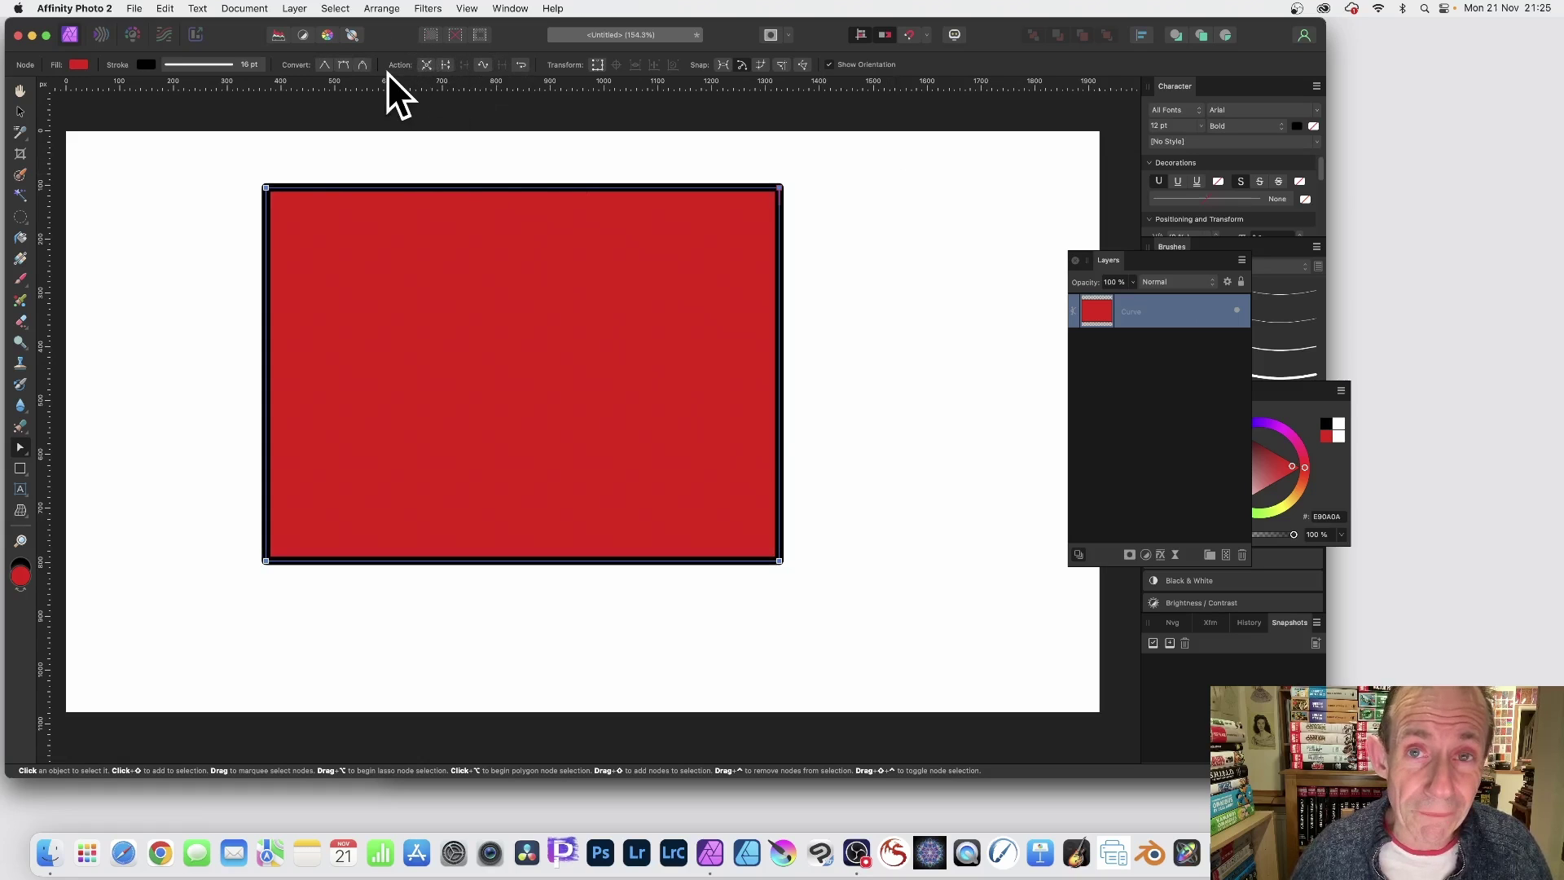
pyautogui.click(425, 64)
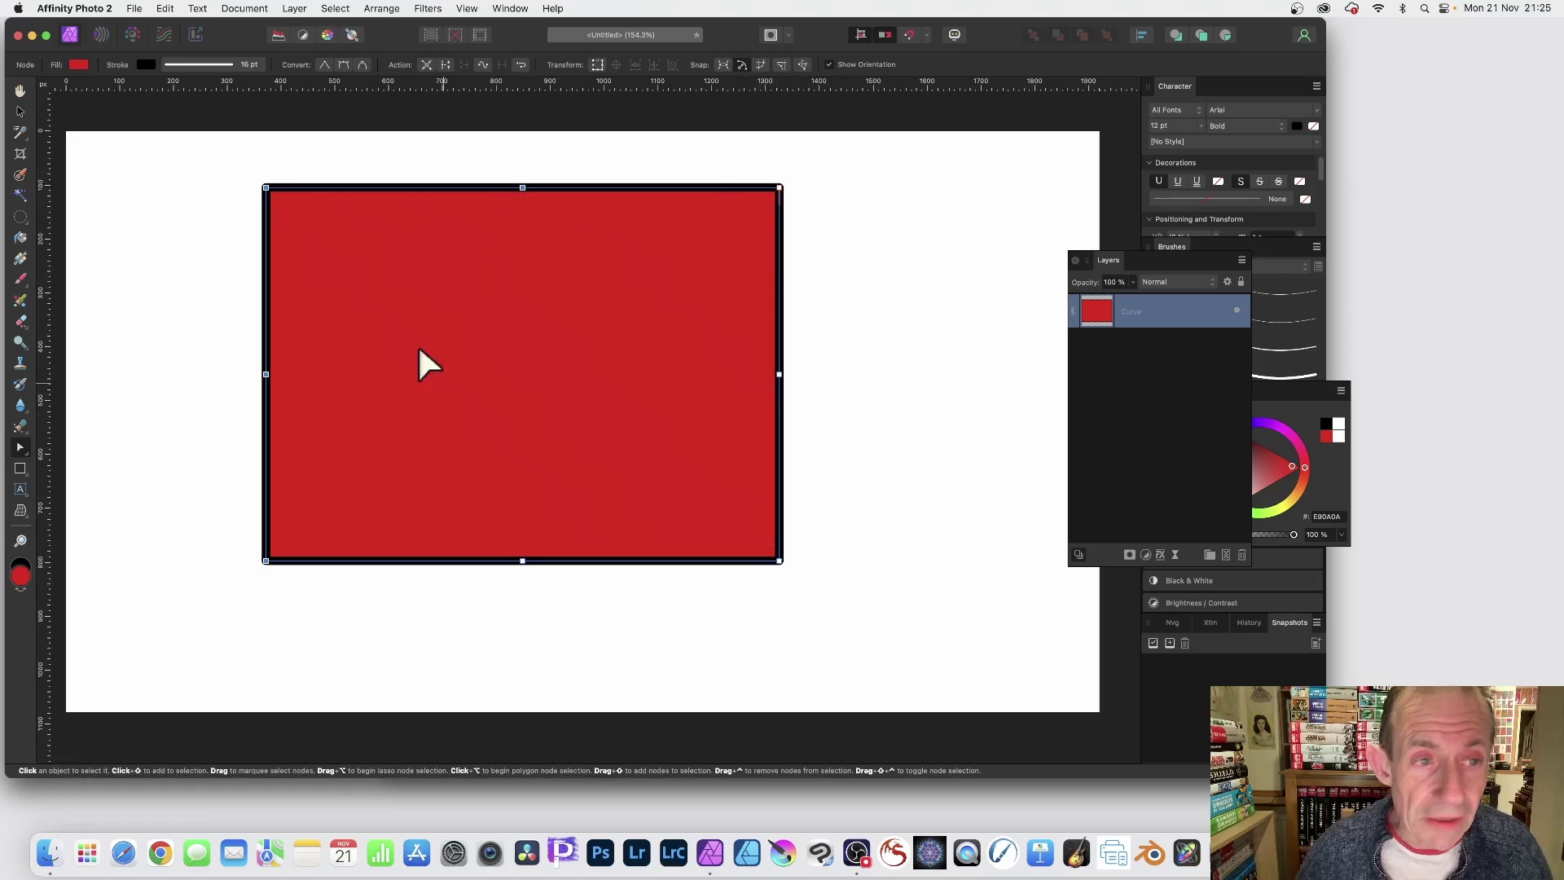
pyautogui.moveTo(219, 145); pyautogui.dragTo(887, 611)
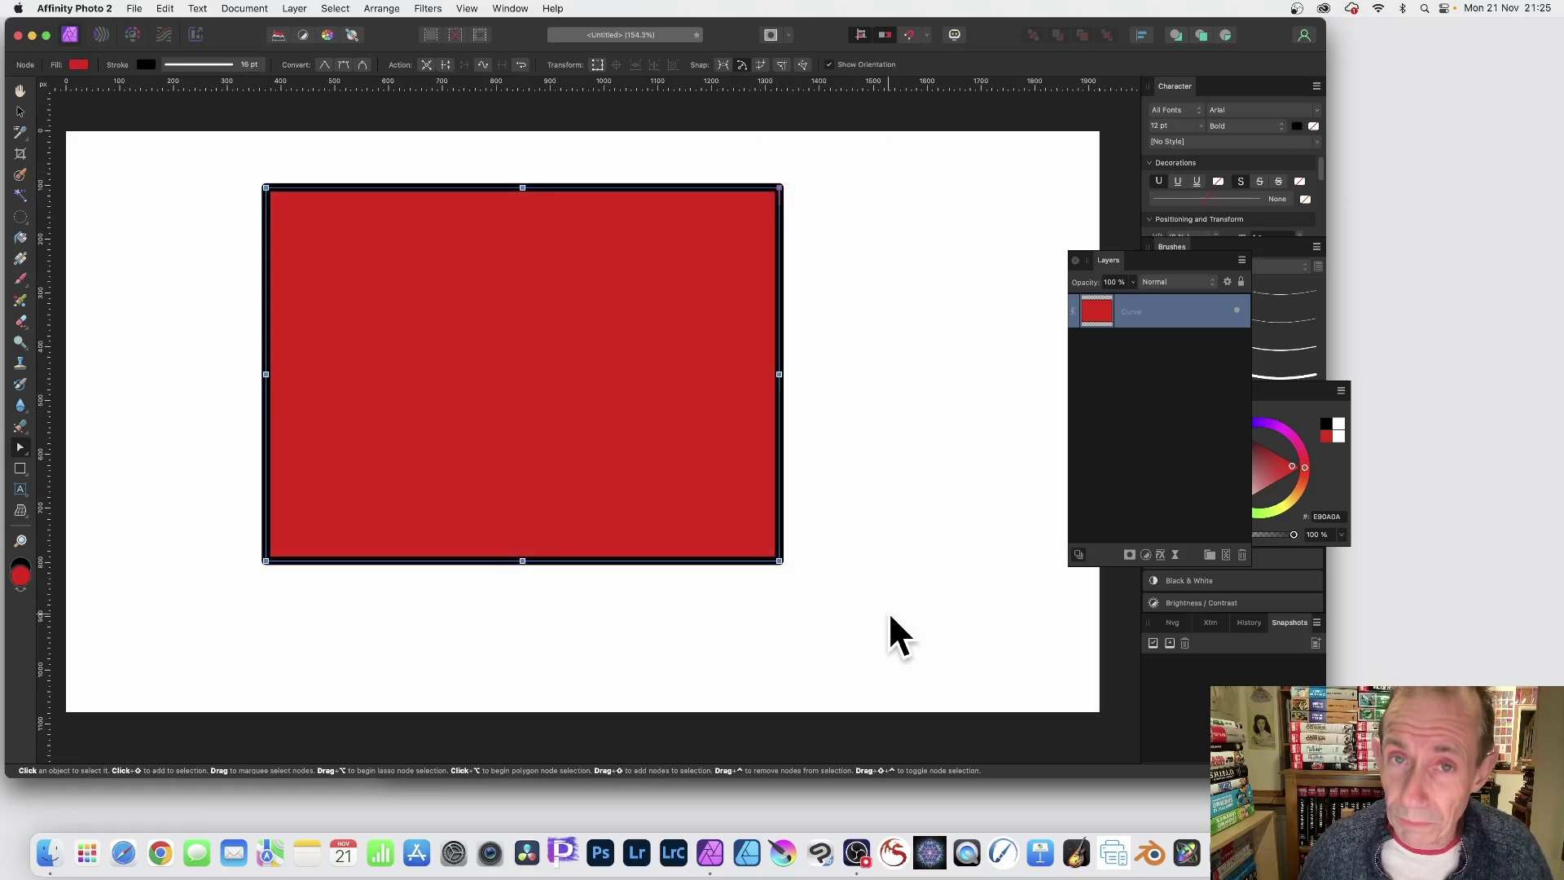
pyautogui.click(426, 64)
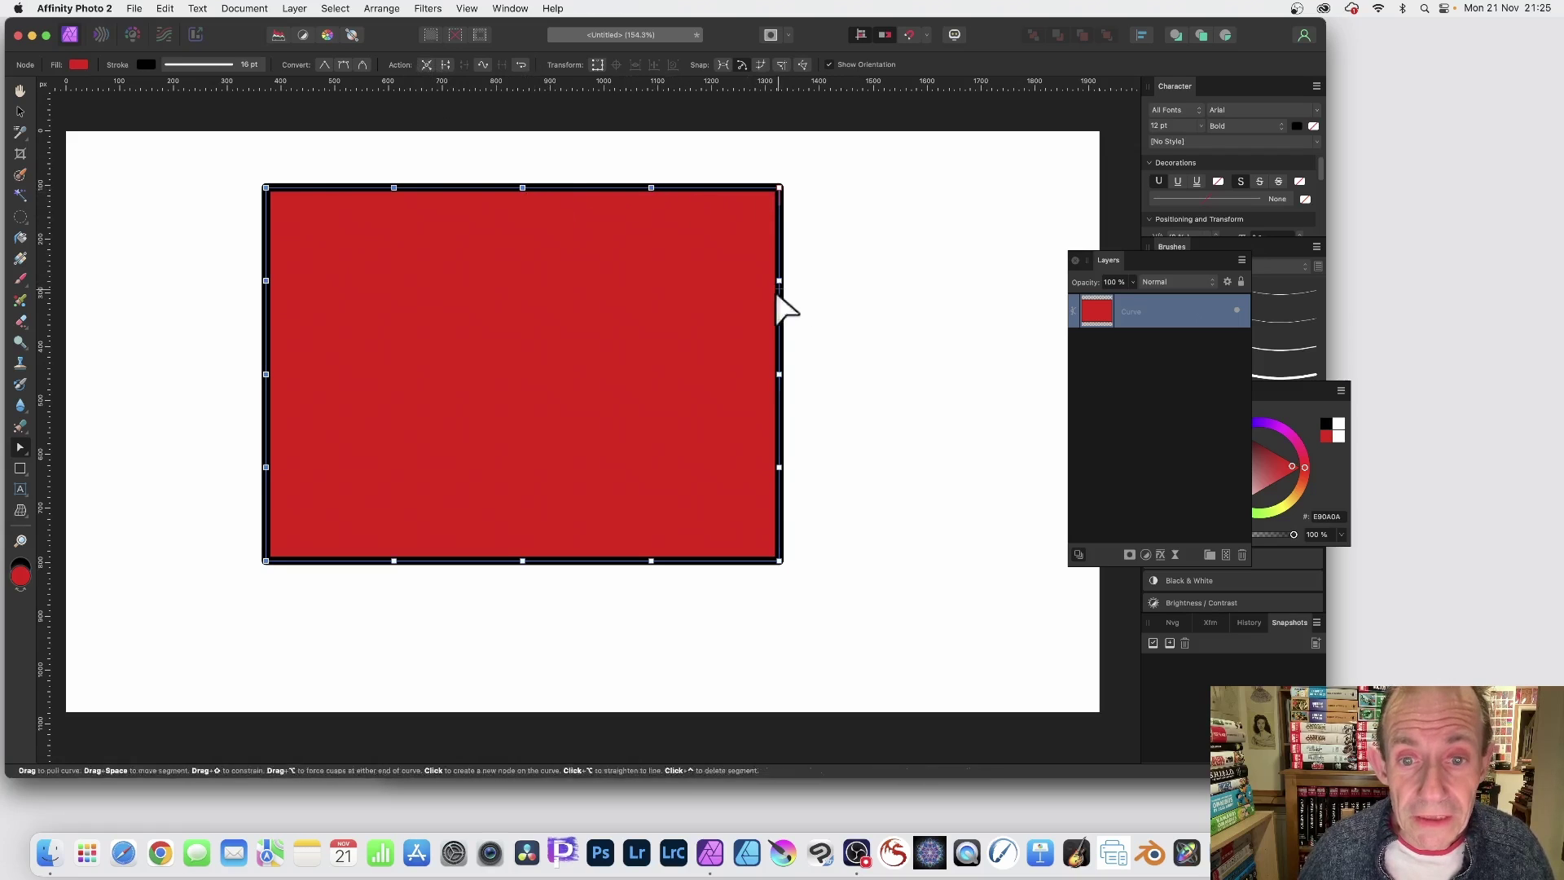
pyautogui.moveTo(182, 150); pyautogui.dragTo(909, 640)
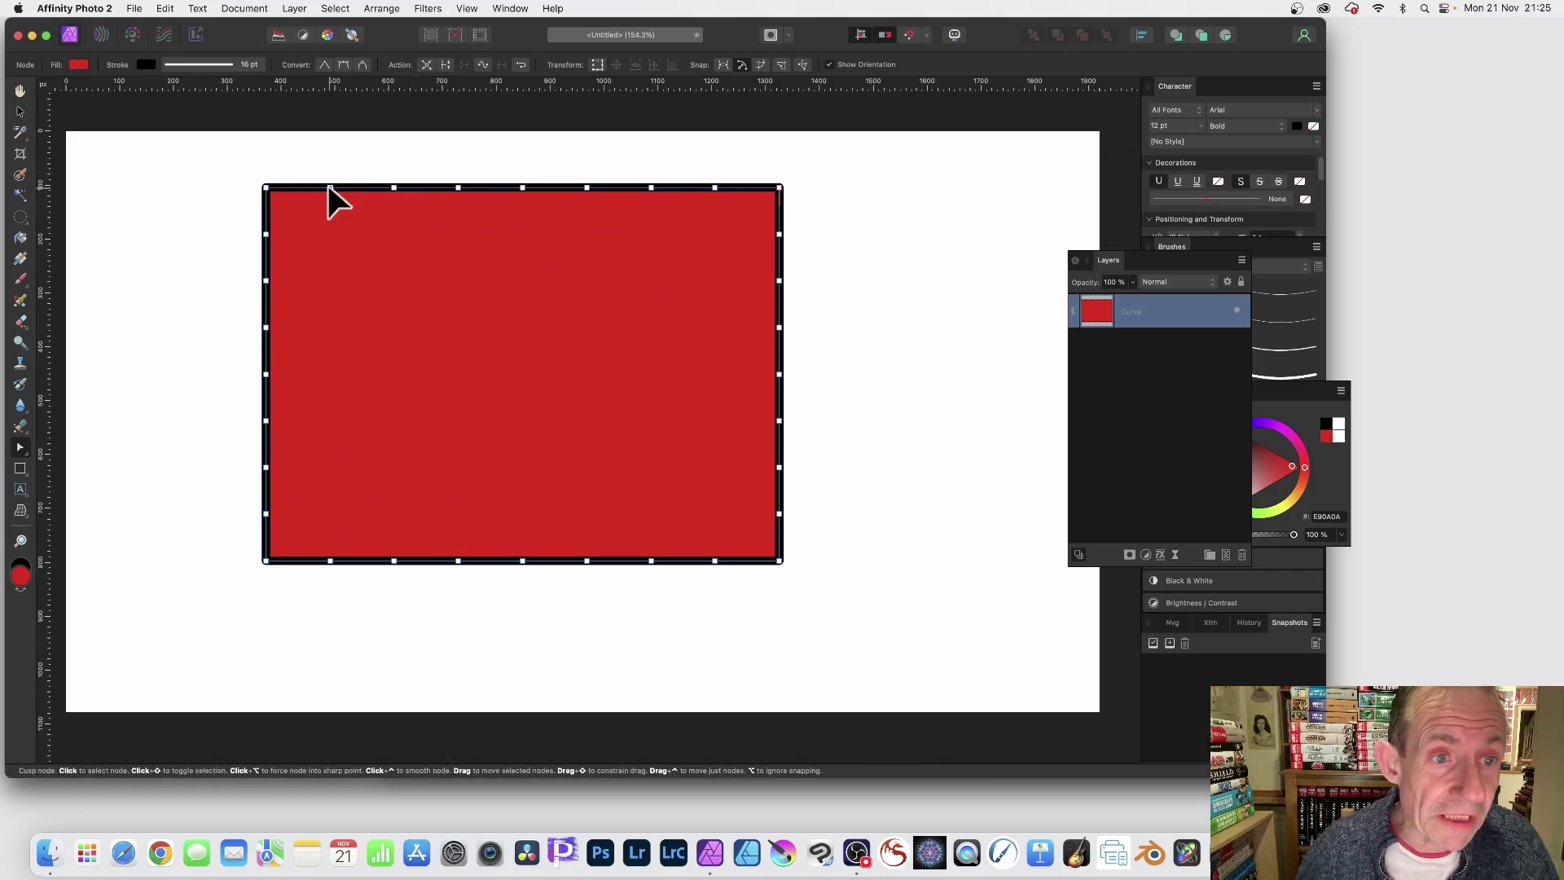
# Step: Drag four top-edge nodes up into peaks and a right-edge node out into a spike, then select the left-edge nodes
pyautogui.moveTo(328, 187); pyautogui.dragTo(328, 142)
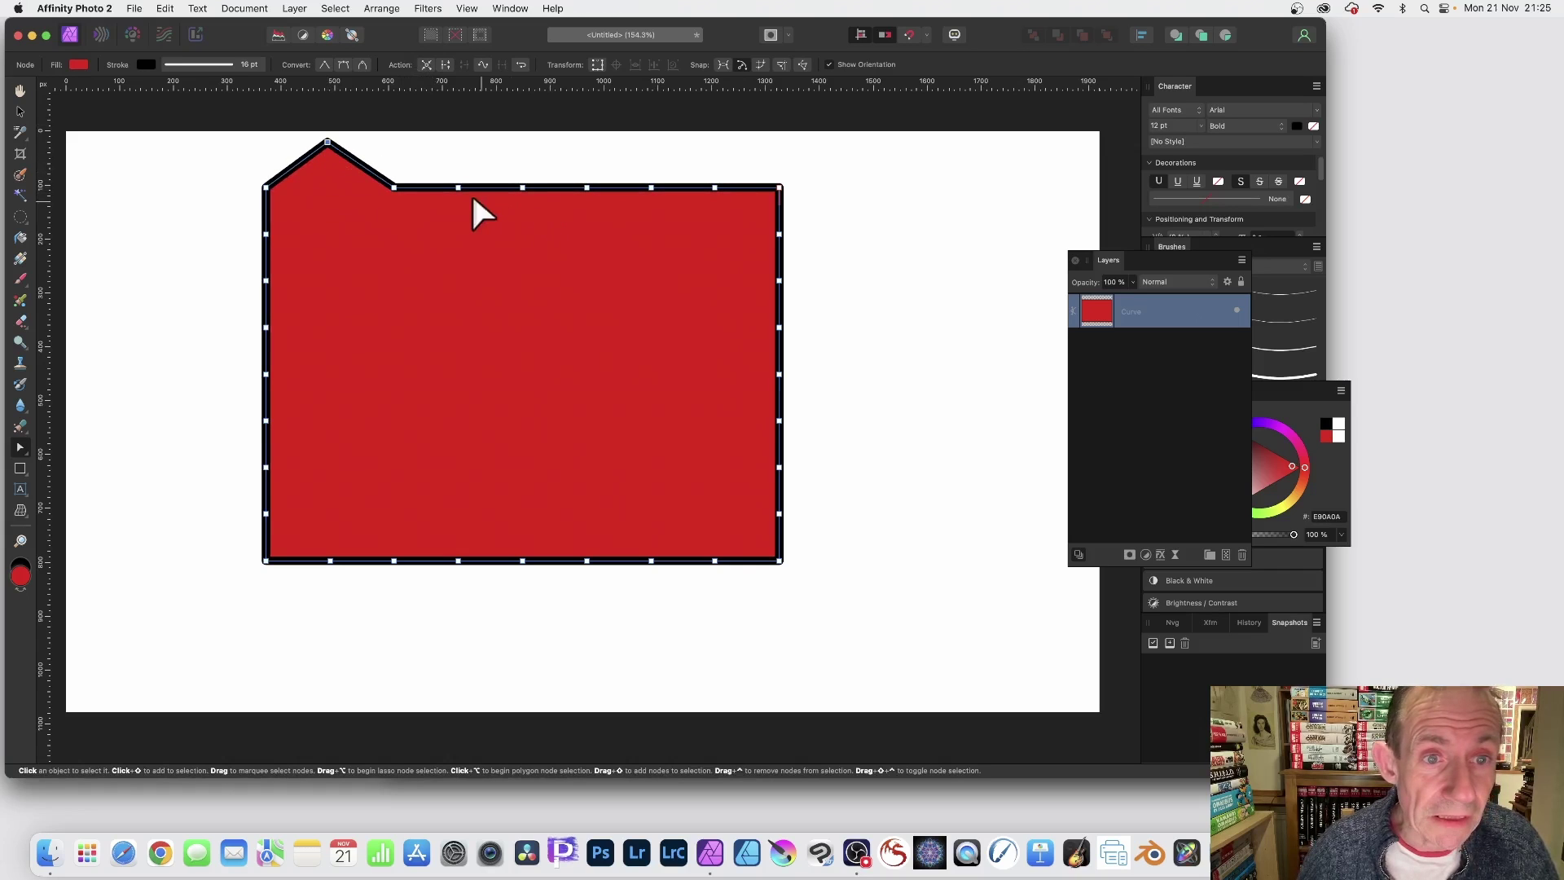
pyautogui.moveTo(458, 187); pyautogui.dragTo(461, 142)
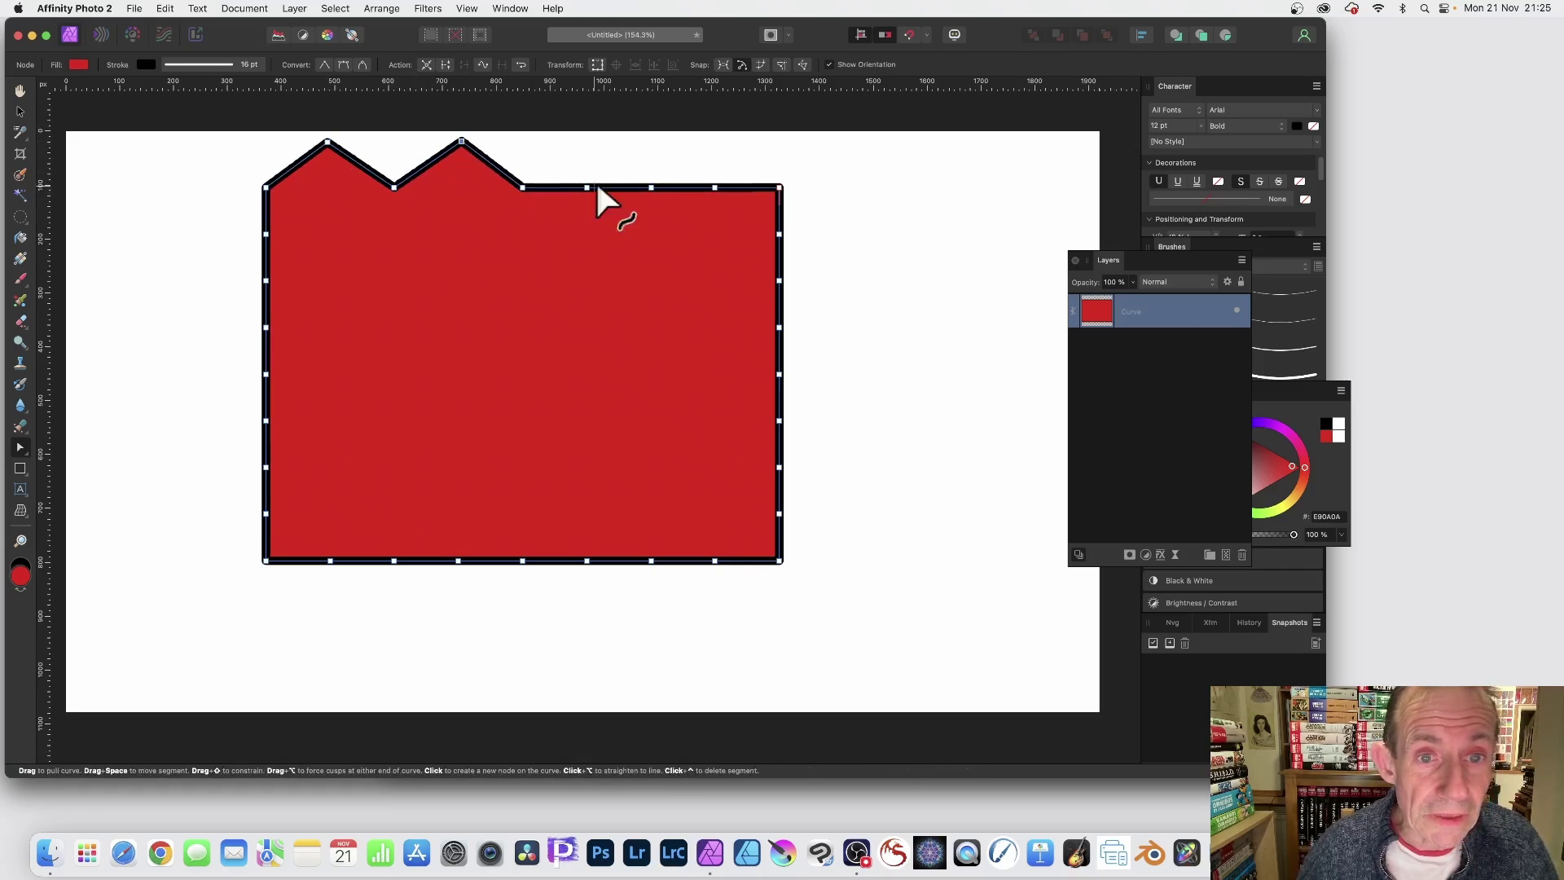
pyautogui.moveTo(651, 188); pyautogui.dragTo(654, 134)
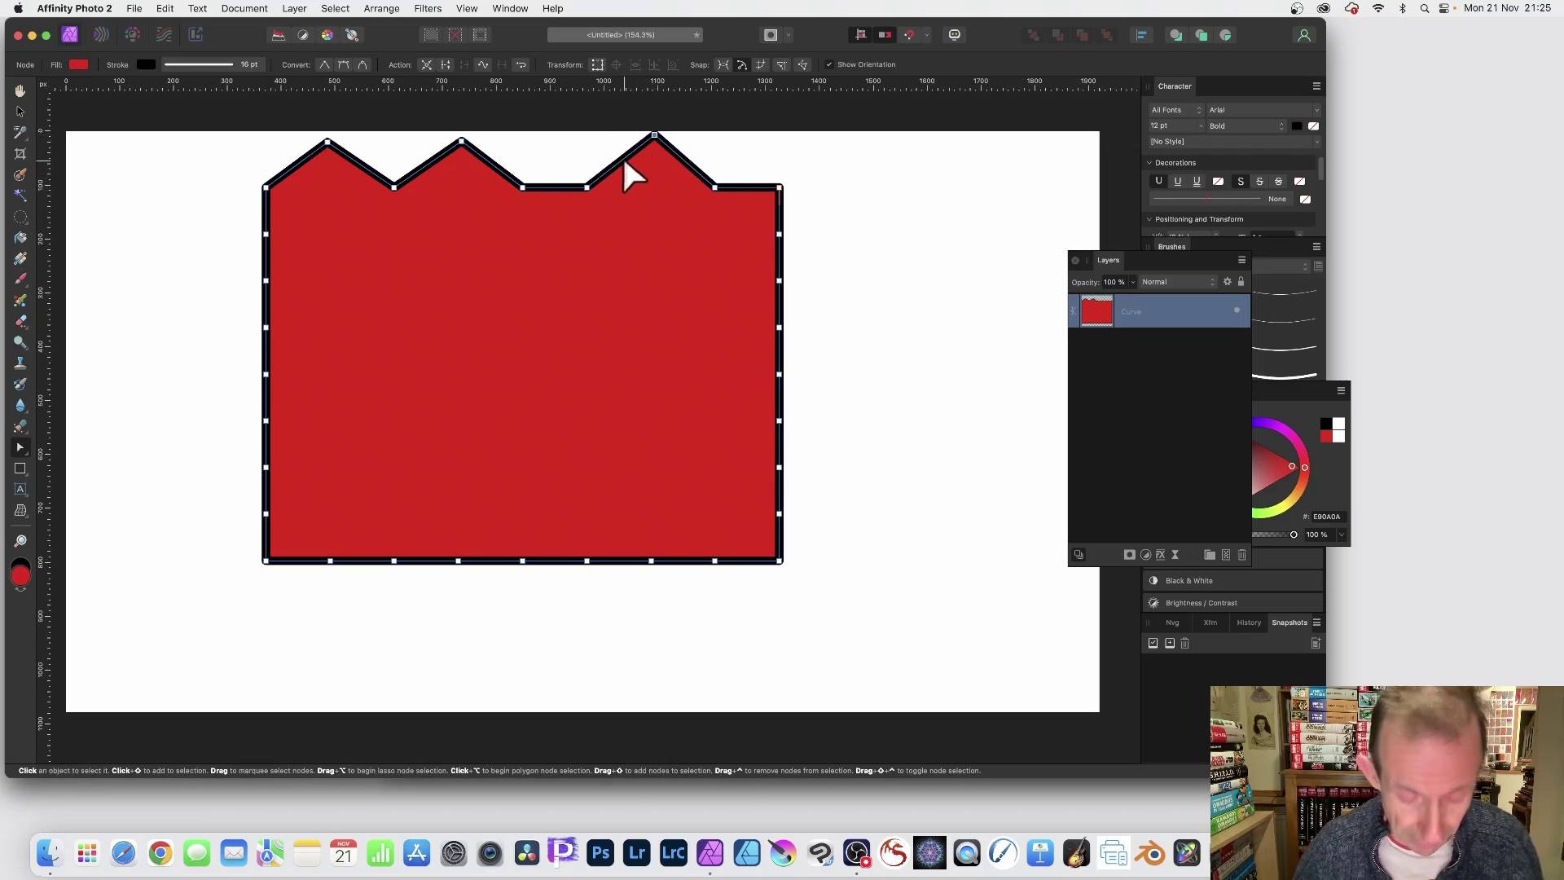
pyautogui.press('super+z')
pyautogui.moveTo(586, 188); pyautogui.dragTo(589, 134)
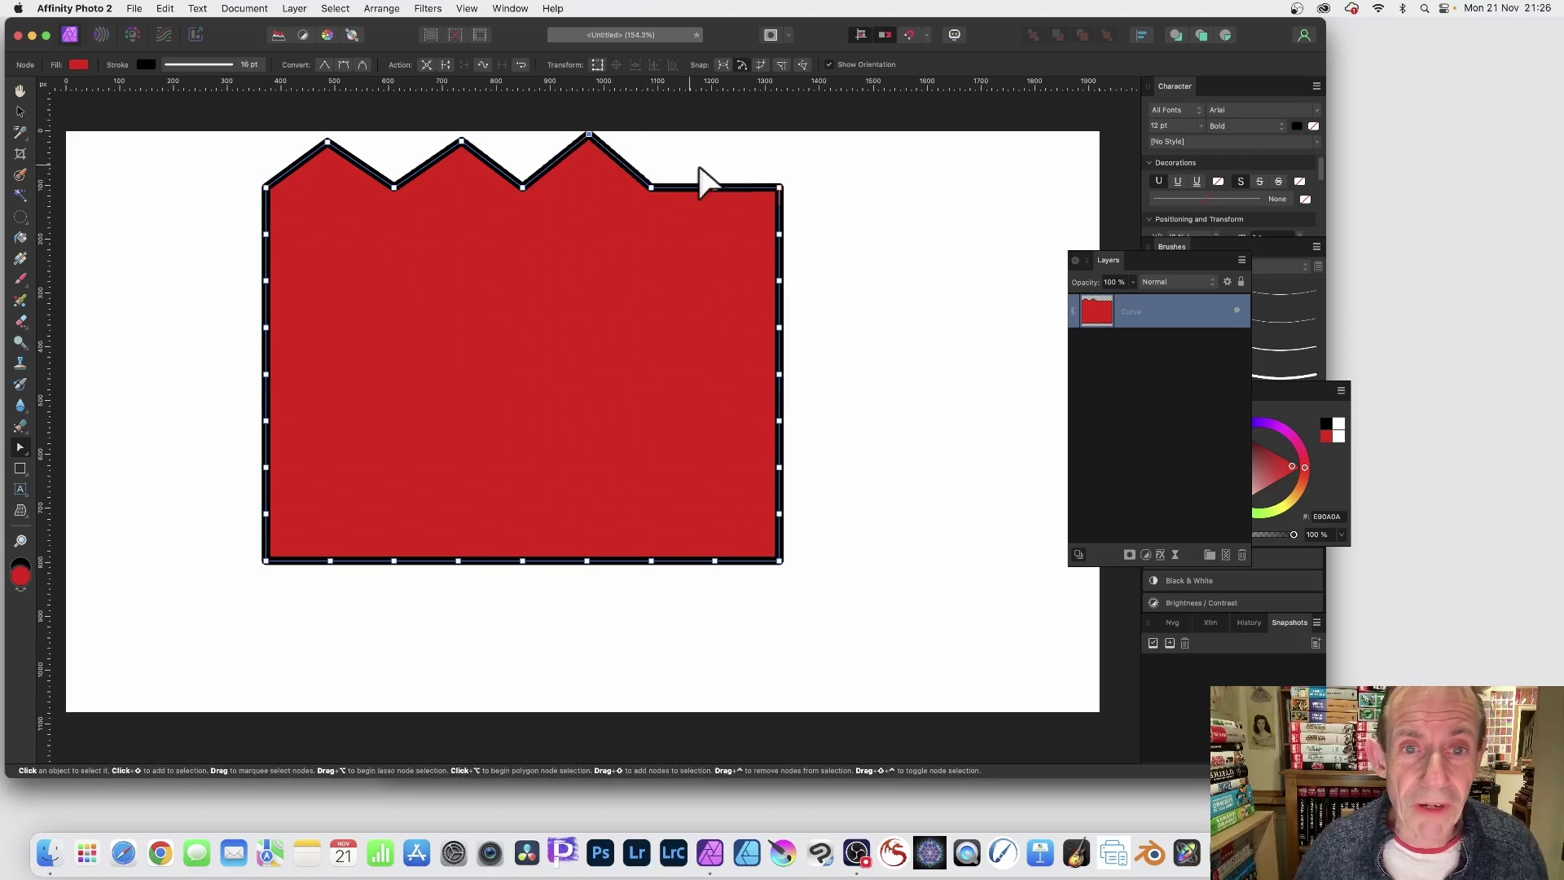
pyautogui.click(715, 187)
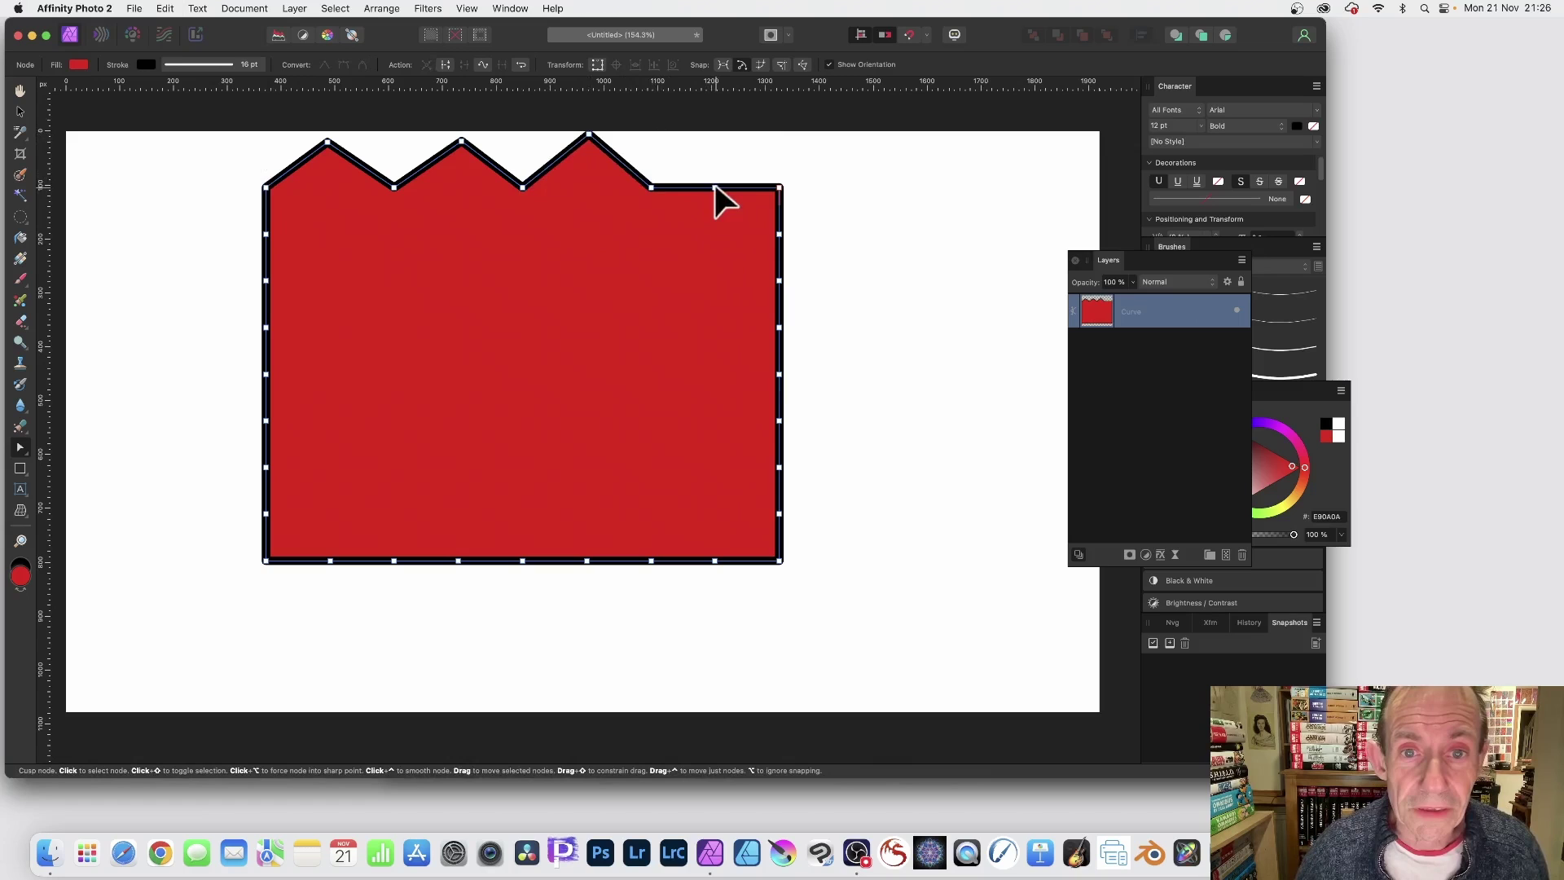
pyautogui.moveTo(714, 187); pyautogui.dragTo(710, 136)
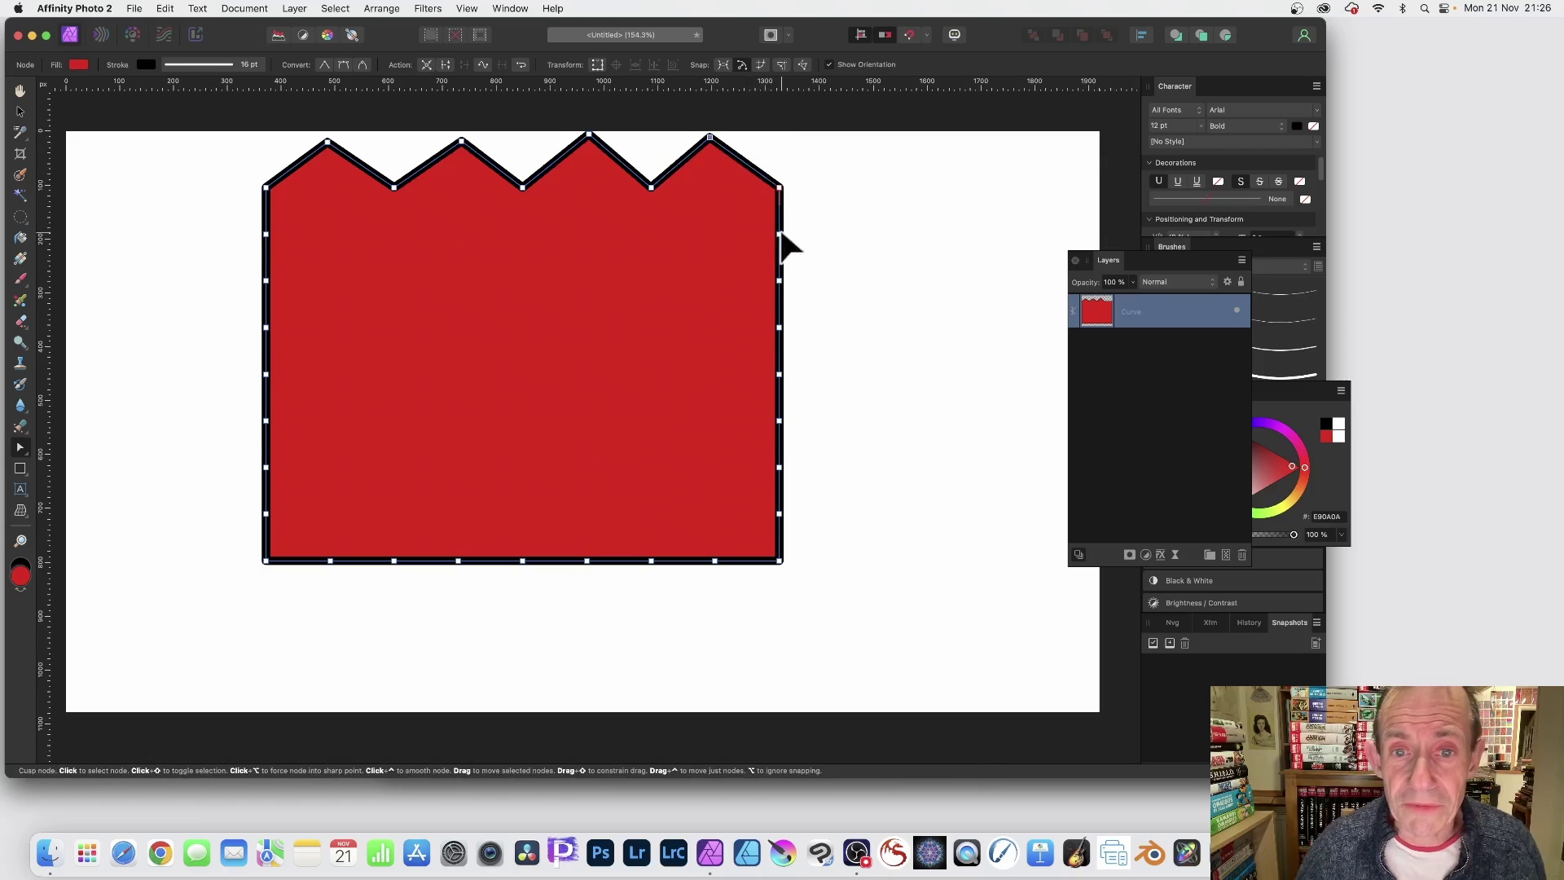
pyautogui.moveTo(780, 233); pyautogui.dragTo(855, 235)
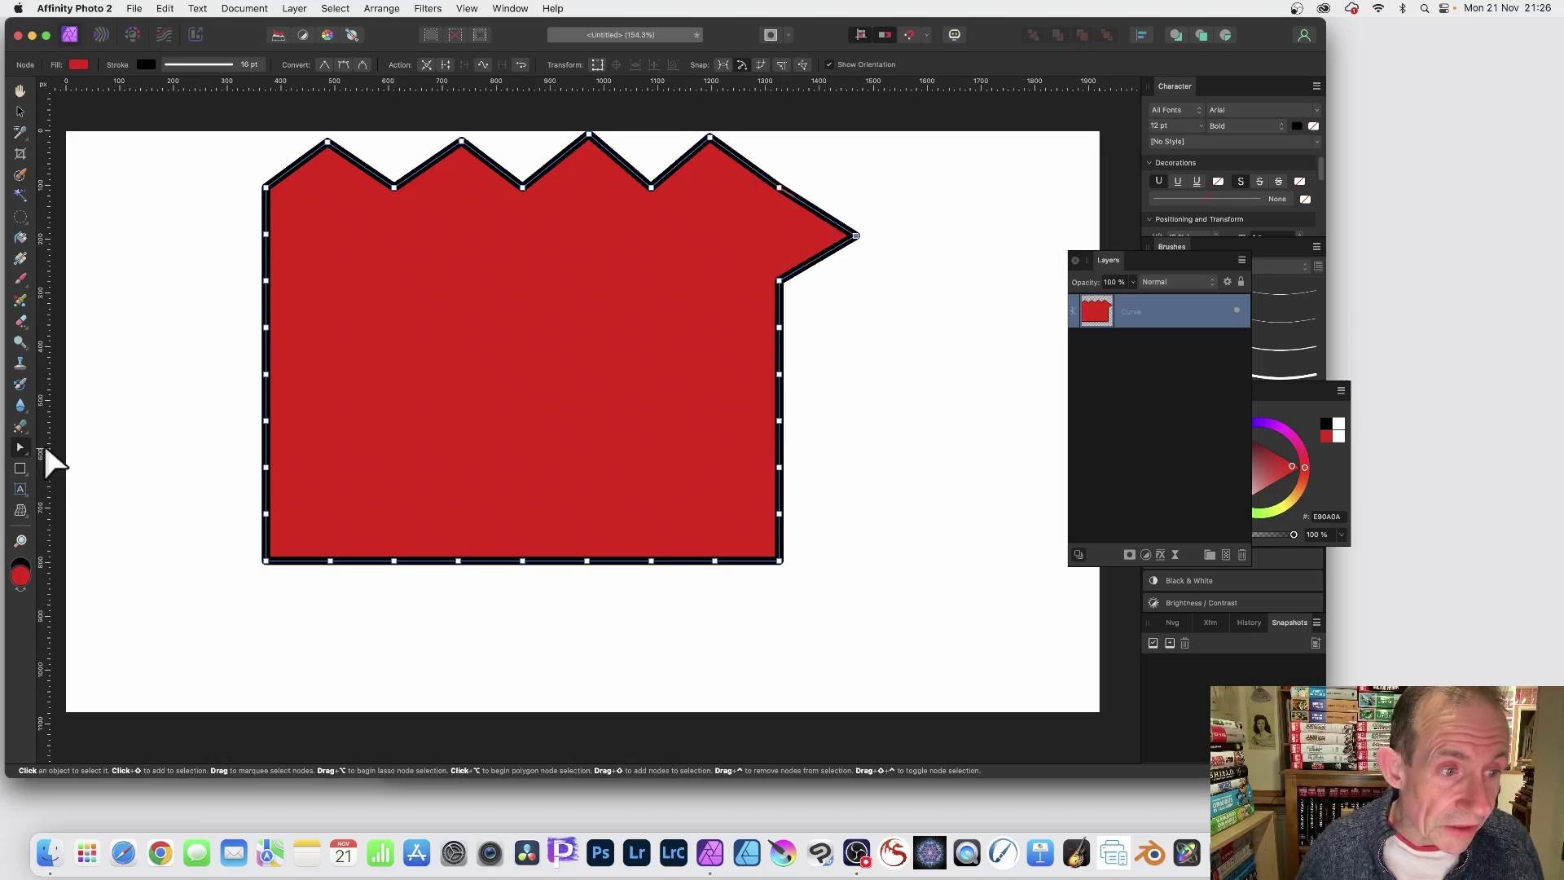
pyautogui.moveTo(231, 245); pyautogui.dragTo(313, 547)
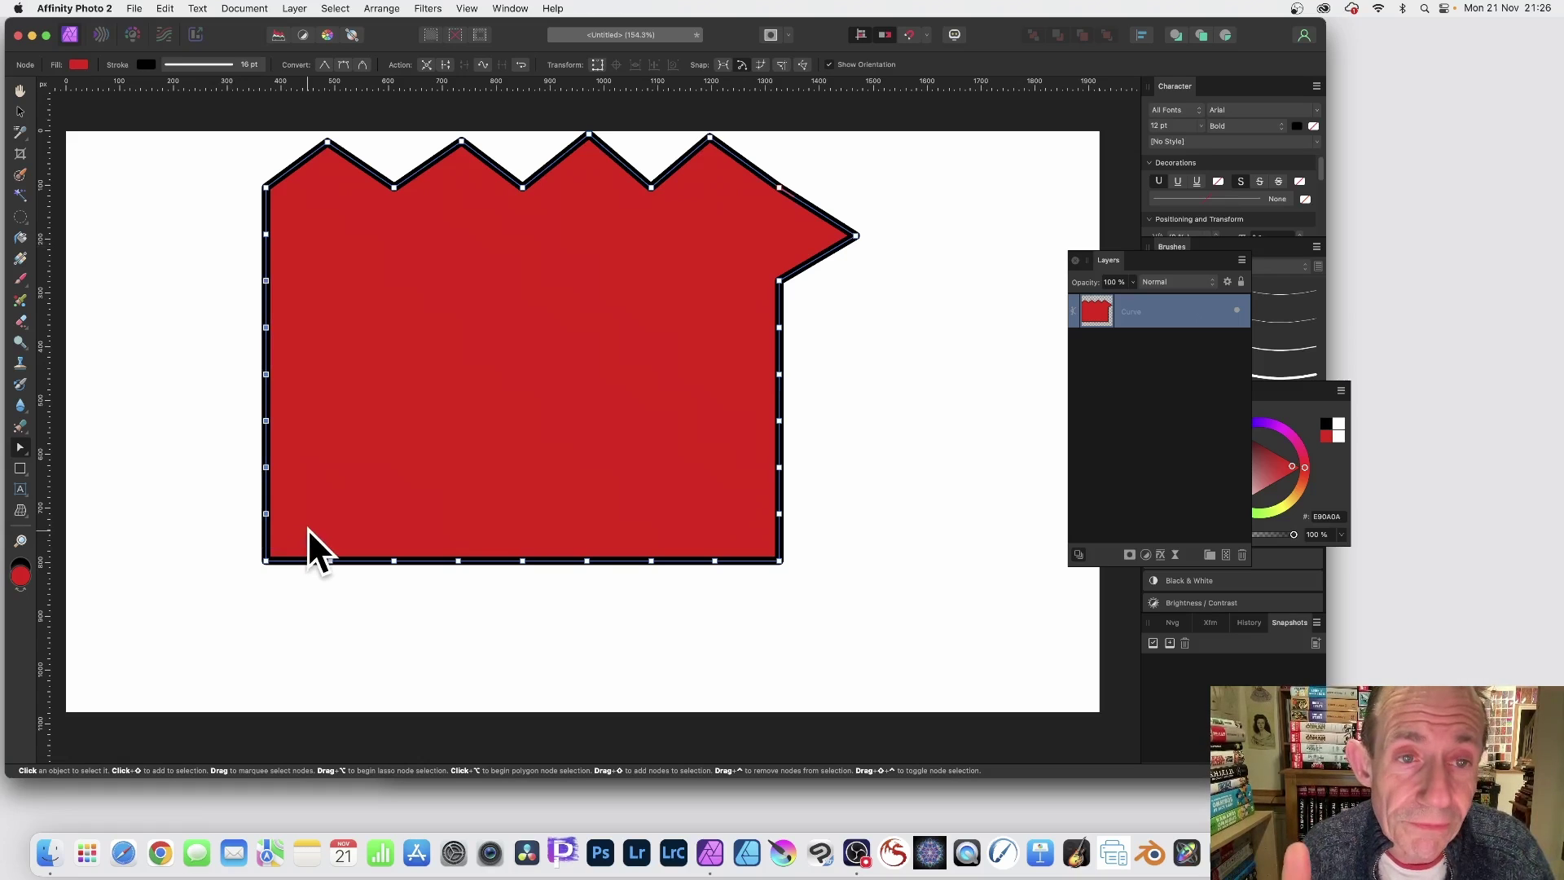
# Step: Add three rounds of midpoint nodes along the left edge
pyautogui.click(427, 65)
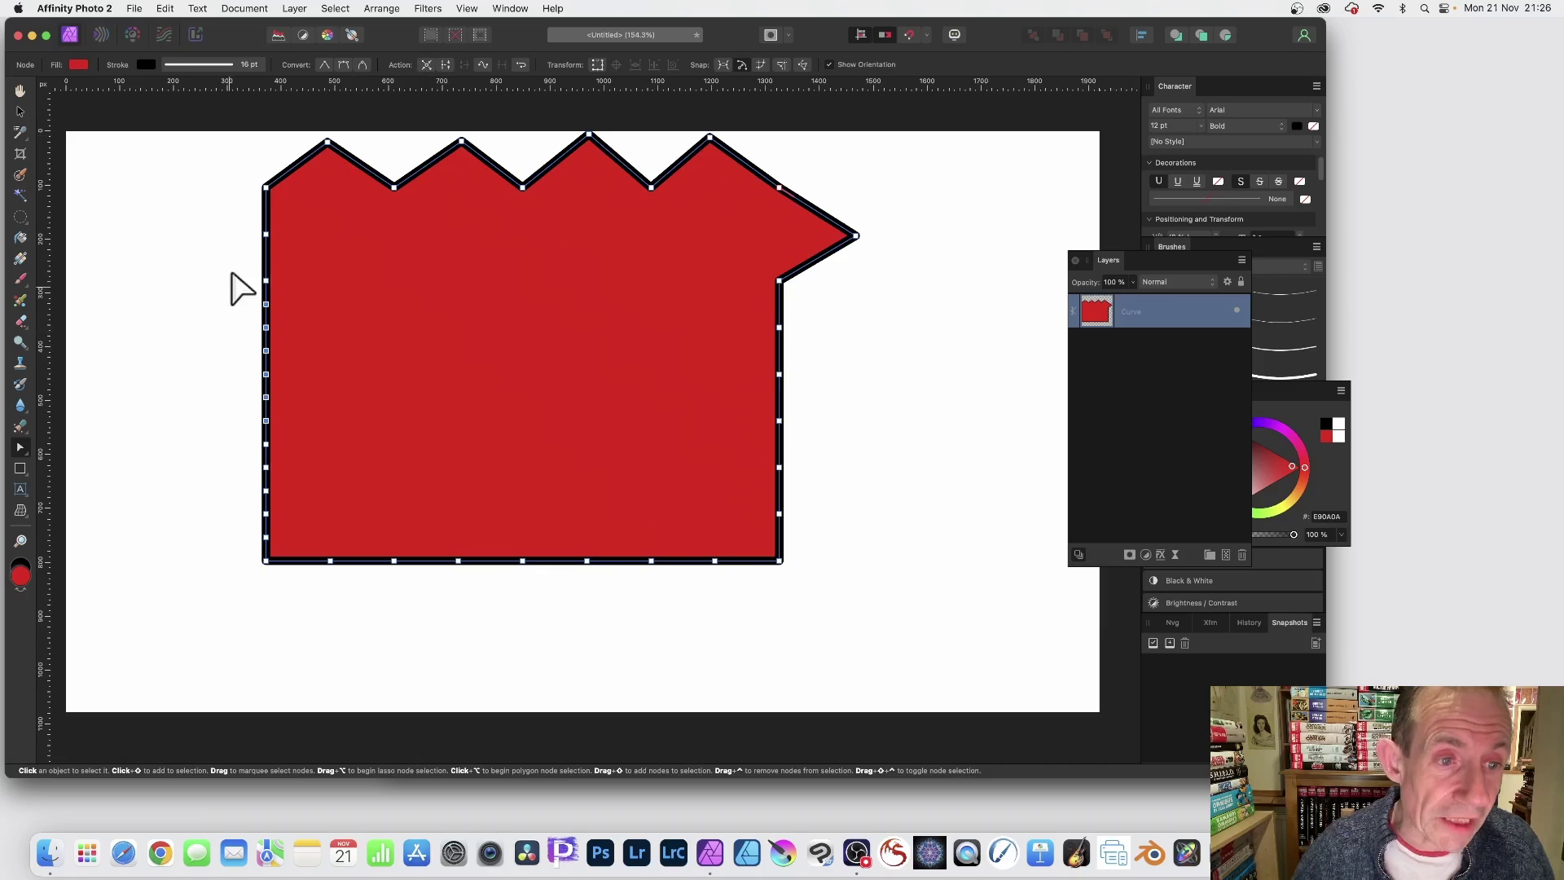
pyautogui.moveTo(231, 254); pyautogui.dragTo(305, 528)
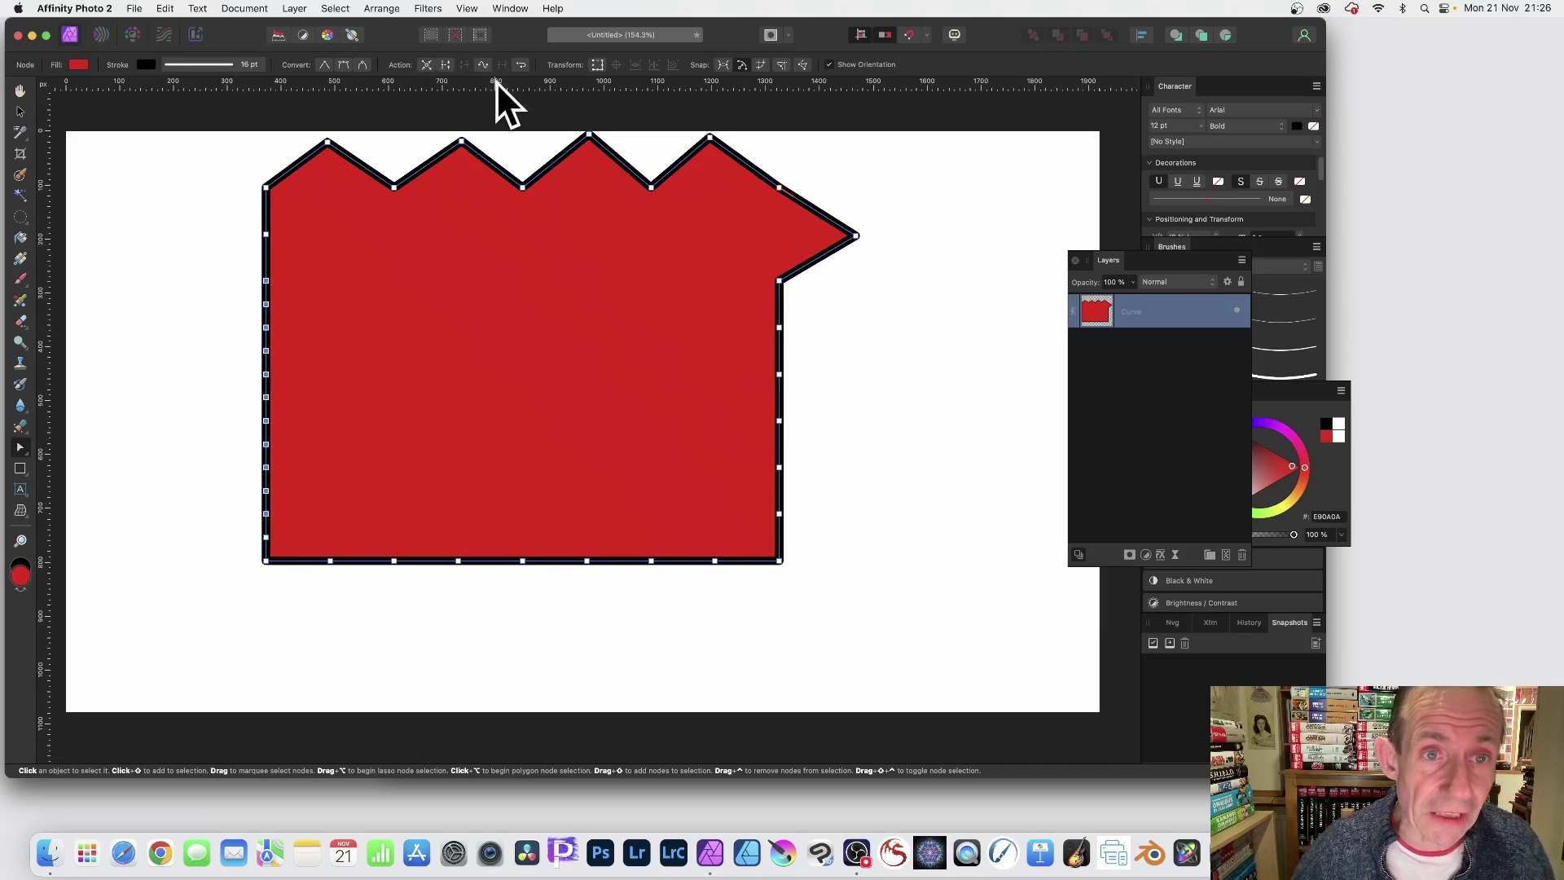
pyautogui.click(428, 65)
pyautogui.moveTo(237, 249); pyautogui.dragTo(363, 570)
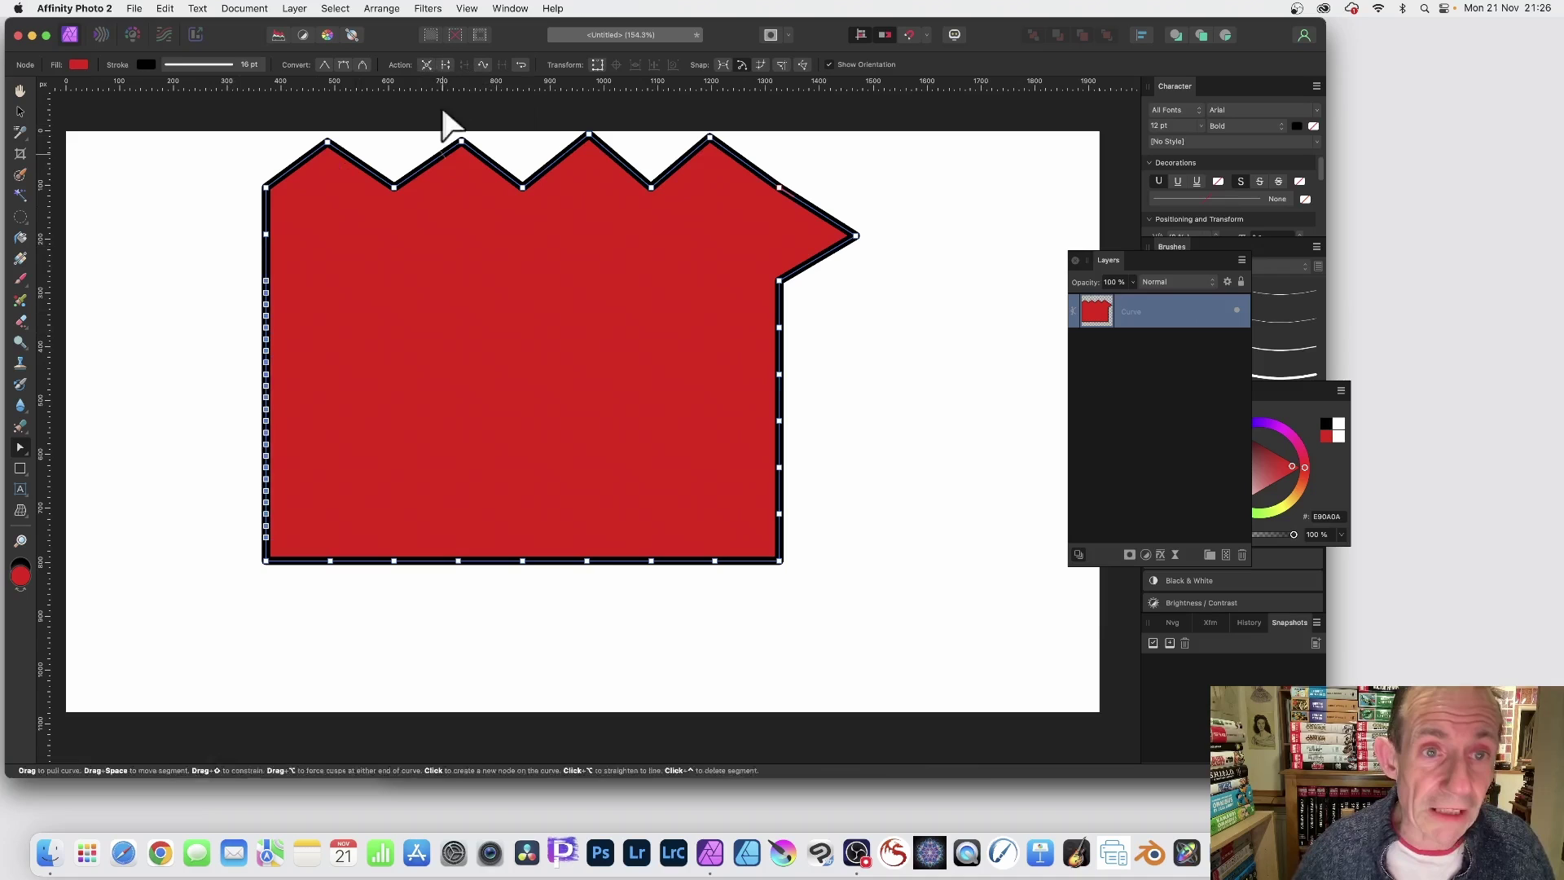
pyautogui.click(426, 65)
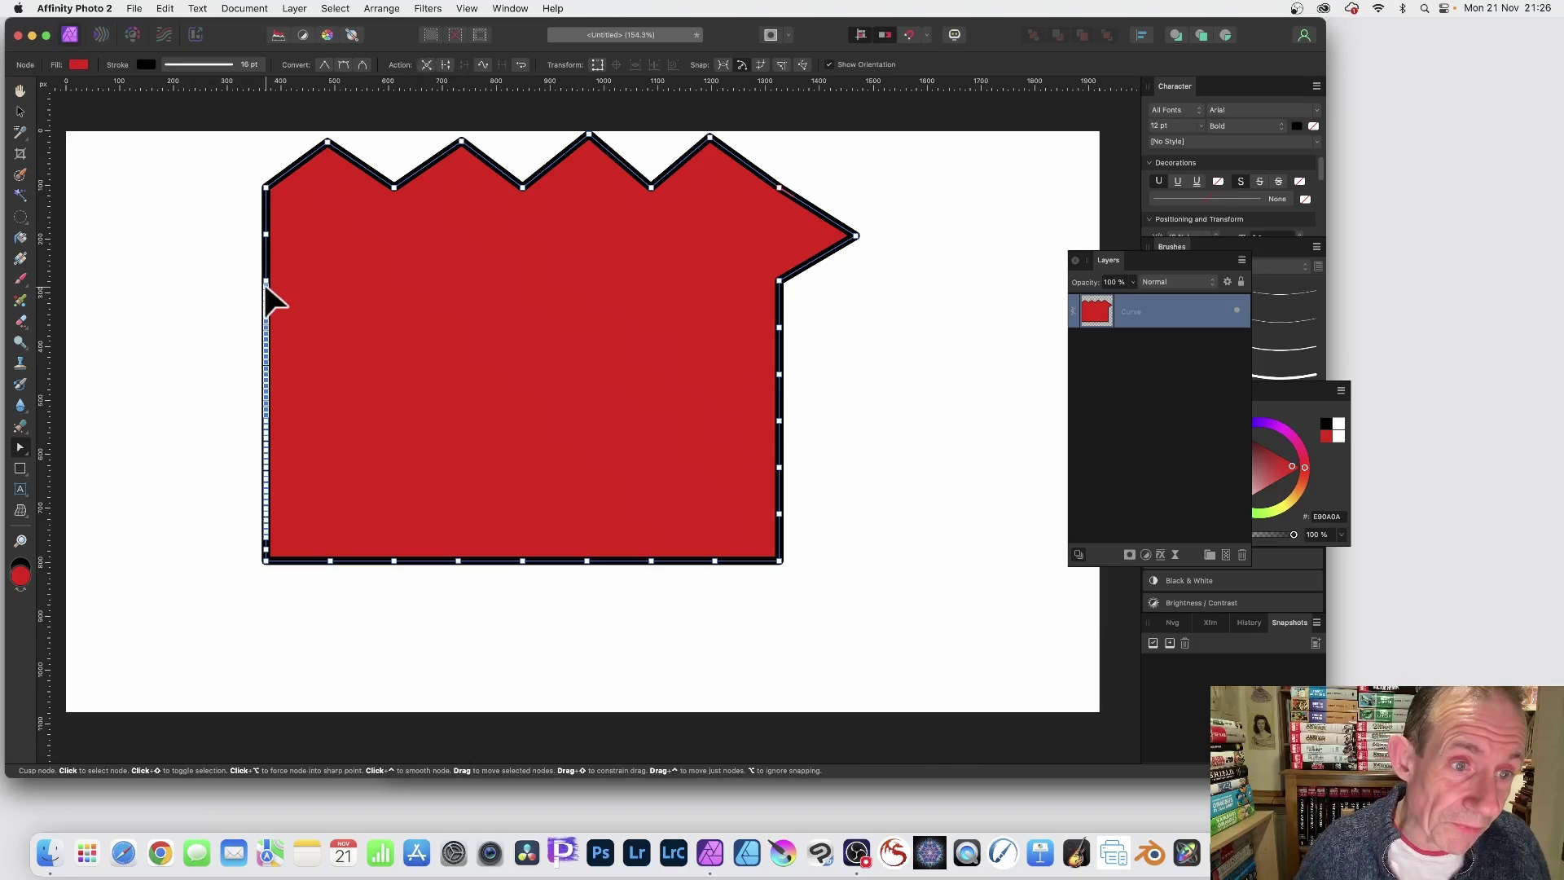
# Step: Drag three upper left-edge nodes leftward into thin spikes
pyautogui.moveTo(266, 286); pyautogui.dragTo(173, 287)
pyautogui.moveTo(266, 306); pyautogui.dragTo(173, 306)
pyautogui.moveTo(267, 322); pyautogui.dragTo(166, 323)
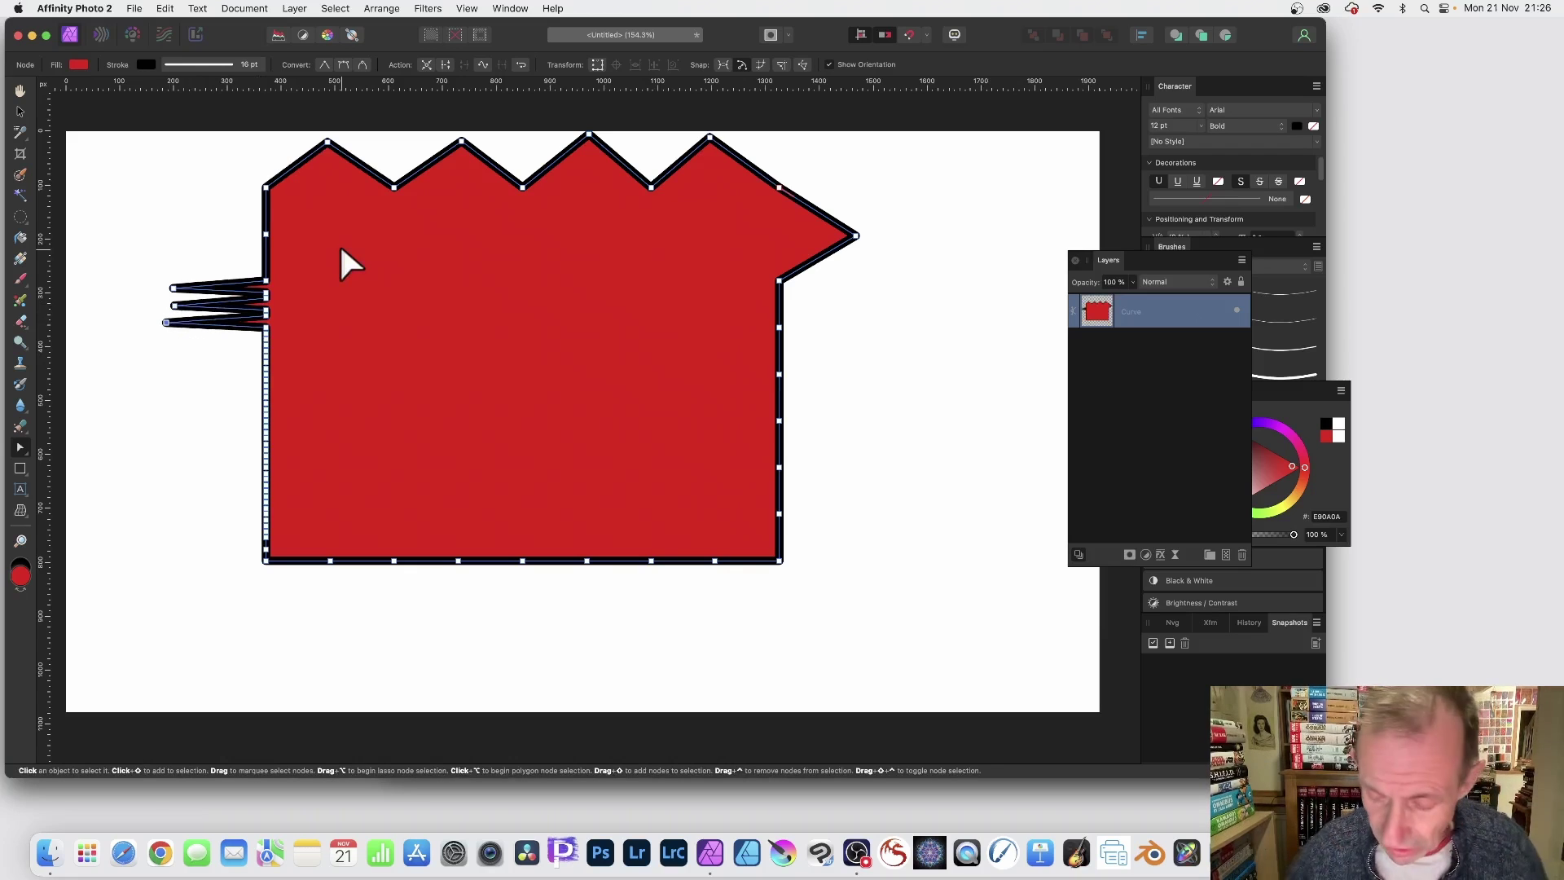
# Step: Remove the red spiked shape and choose the Pen Tool
pyautogui.press('super+z')
pyautogui.press('super+z')
pyautogui.press('super+z')
pyautogui.press('super+z')
pyautogui.press('super+z')
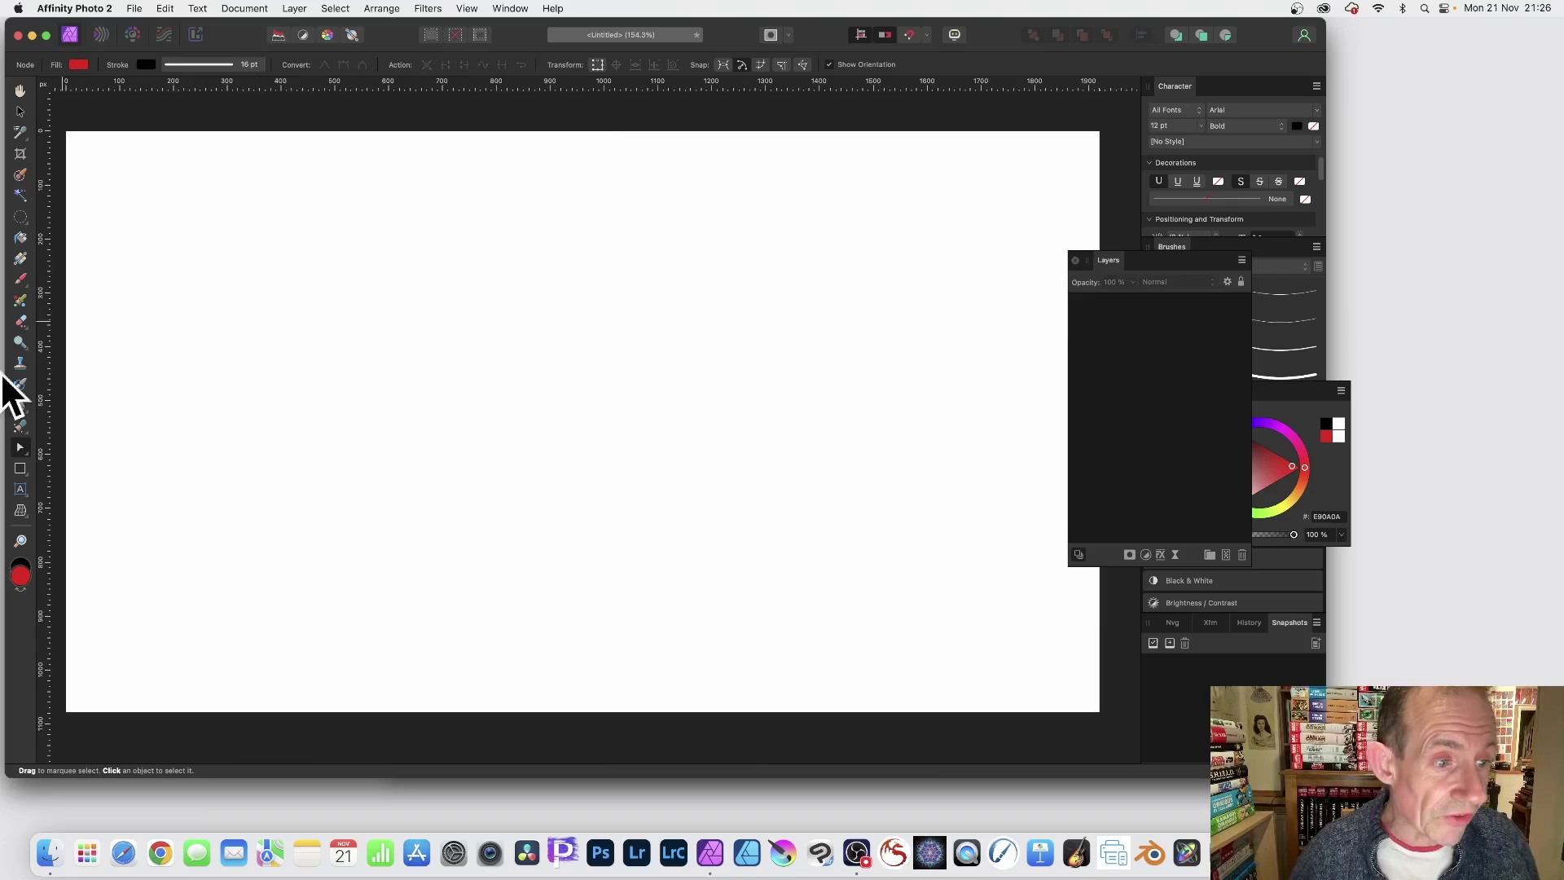
pyautogui.click(18, 469)
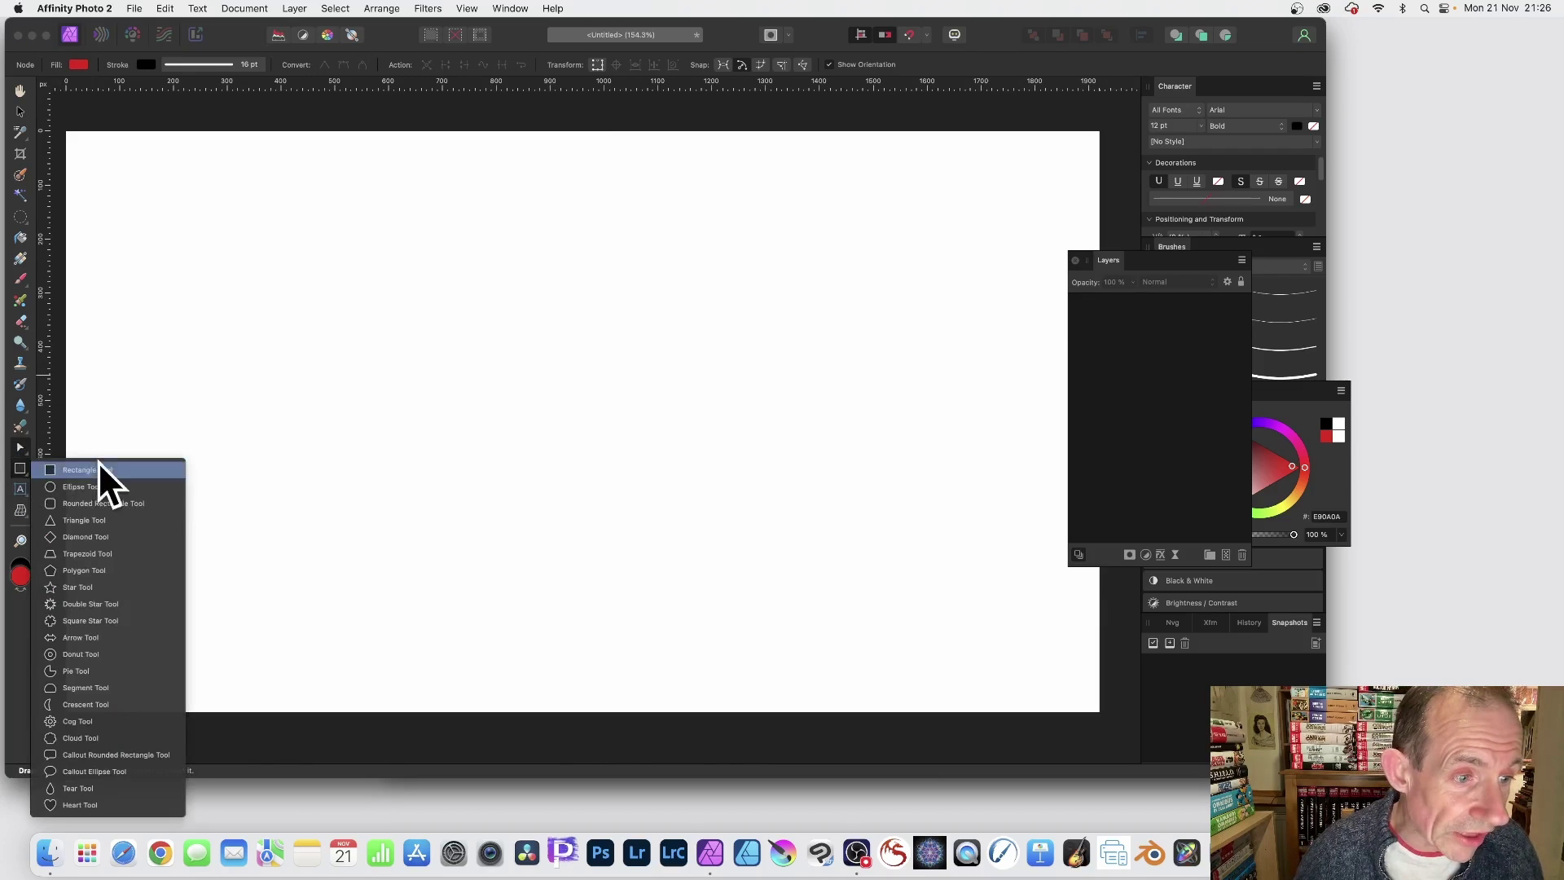
pyautogui.click(36, 460)
pyautogui.click(27, 448)
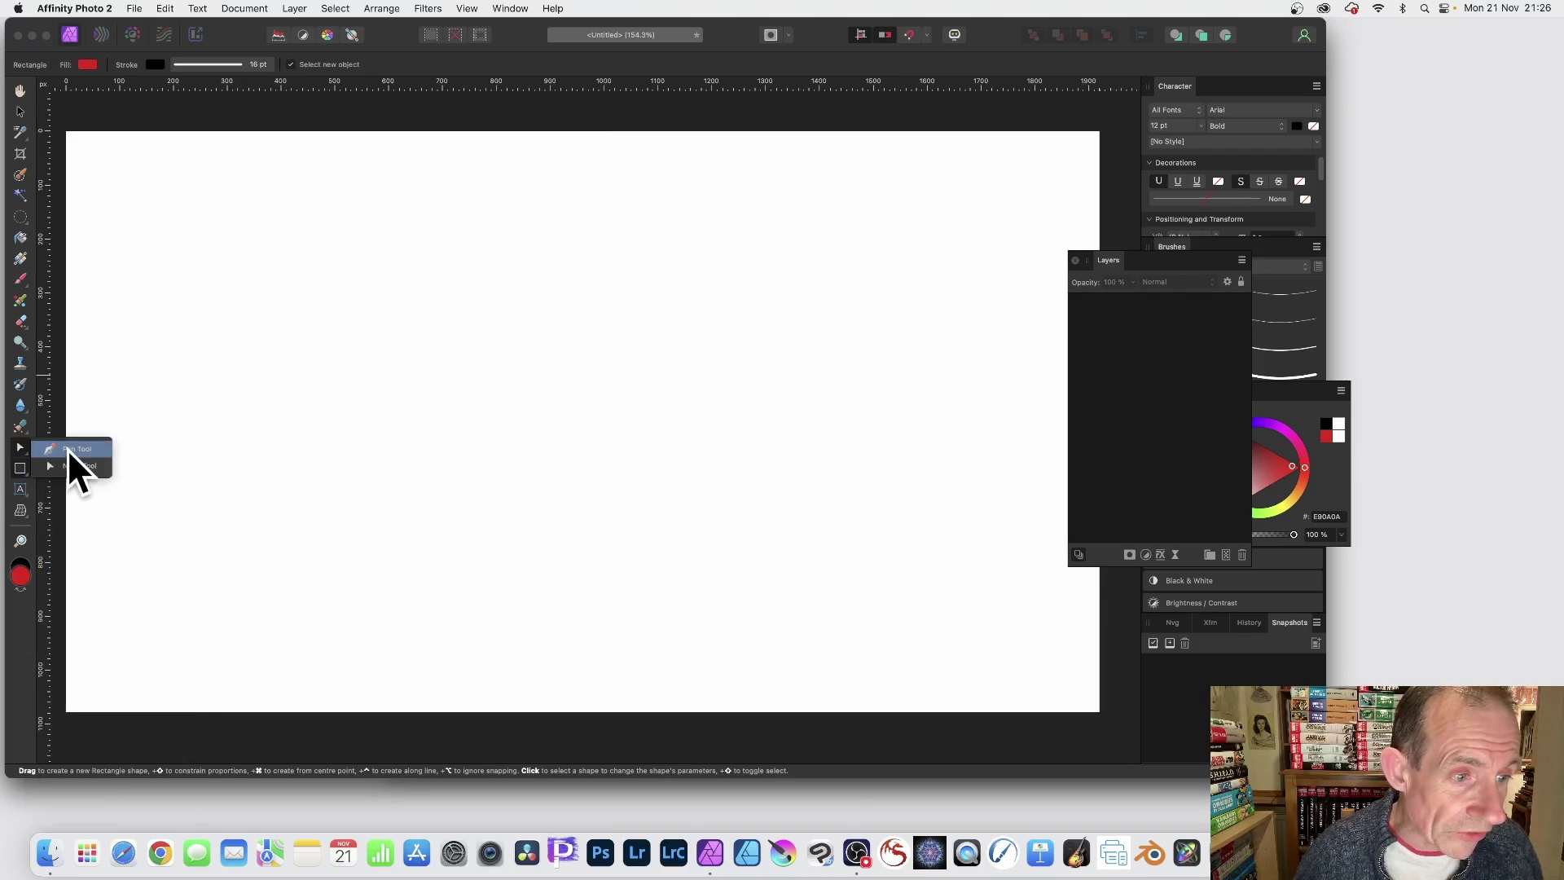
pyautogui.click(68, 449)
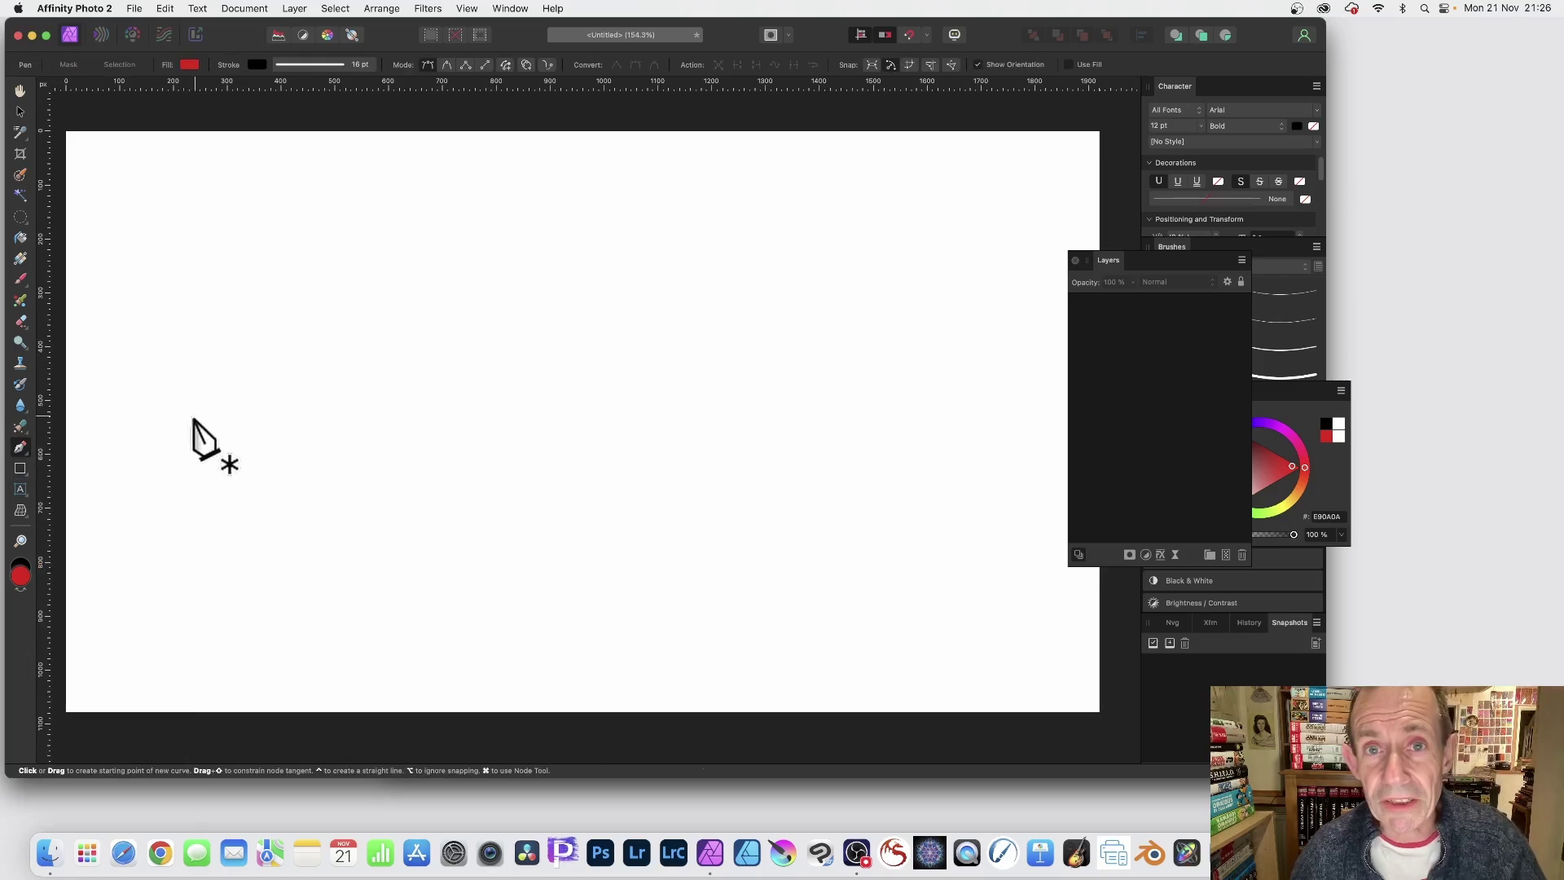
# Step: Click nine points across the page to draw a black zigzag with four peaks
pyautogui.click(181, 482)
pyautogui.click(274, 251)
pyautogui.click(333, 513)
pyautogui.click(465, 178)
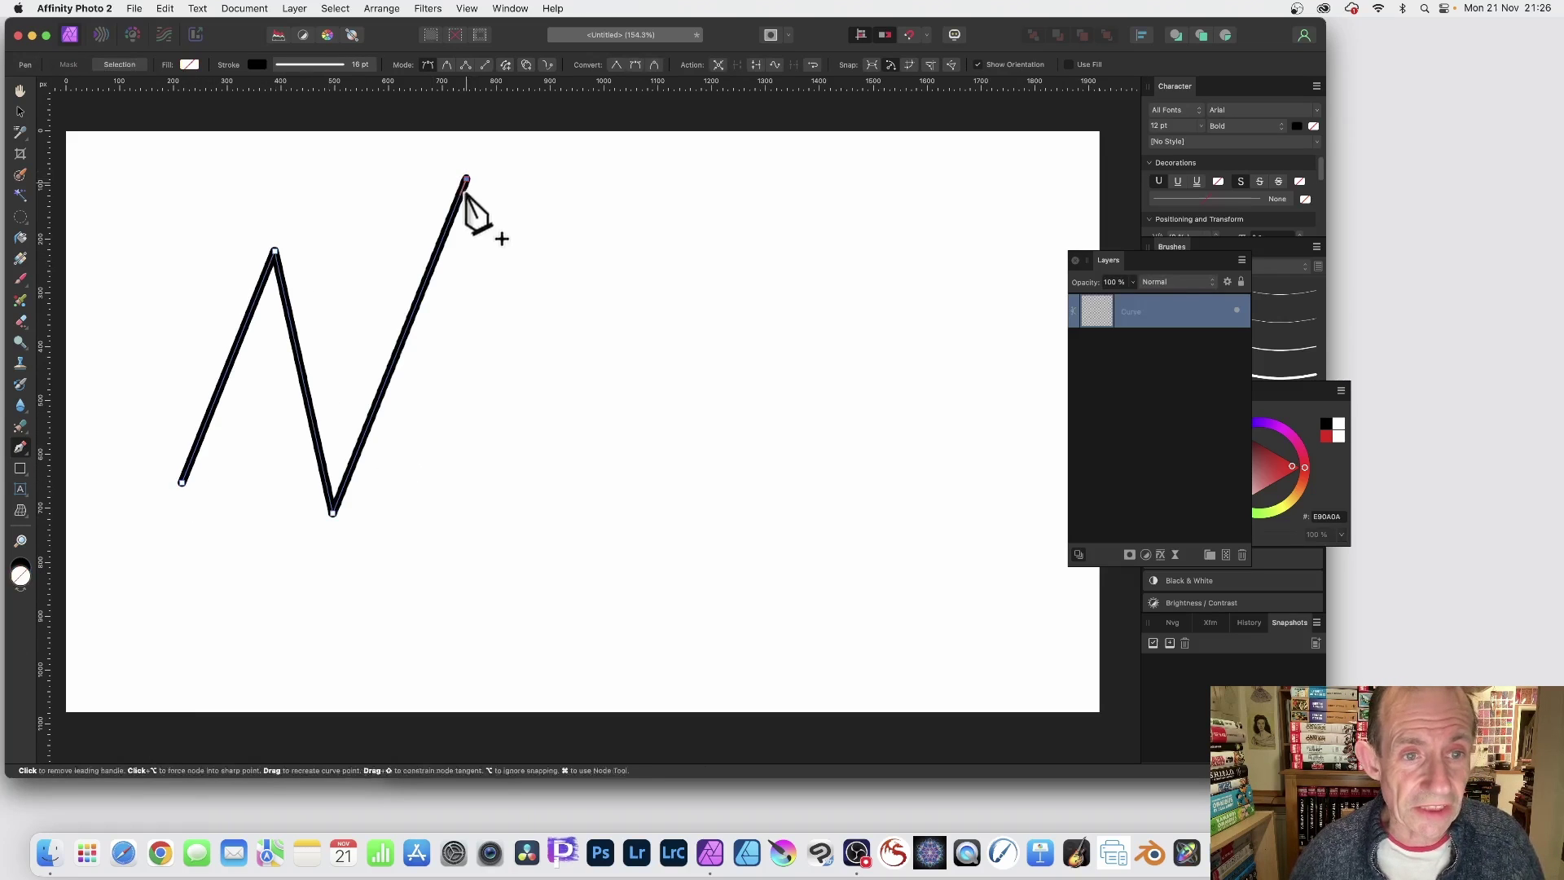
pyautogui.click(463, 522)
pyautogui.click(619, 198)
pyautogui.click(682, 508)
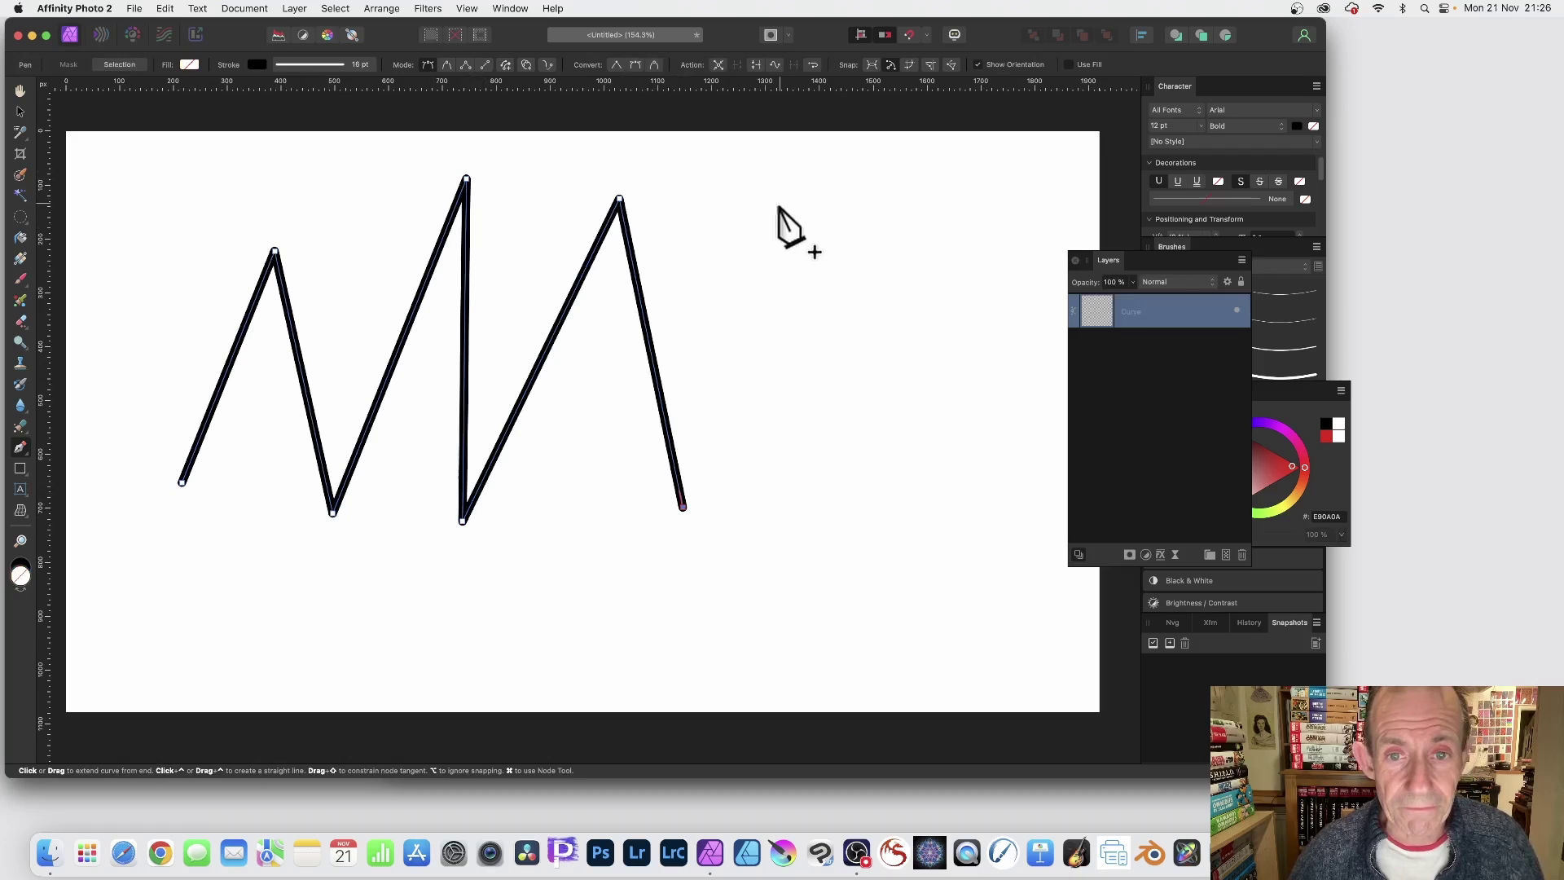
pyautogui.click(780, 204)
pyautogui.click(884, 450)
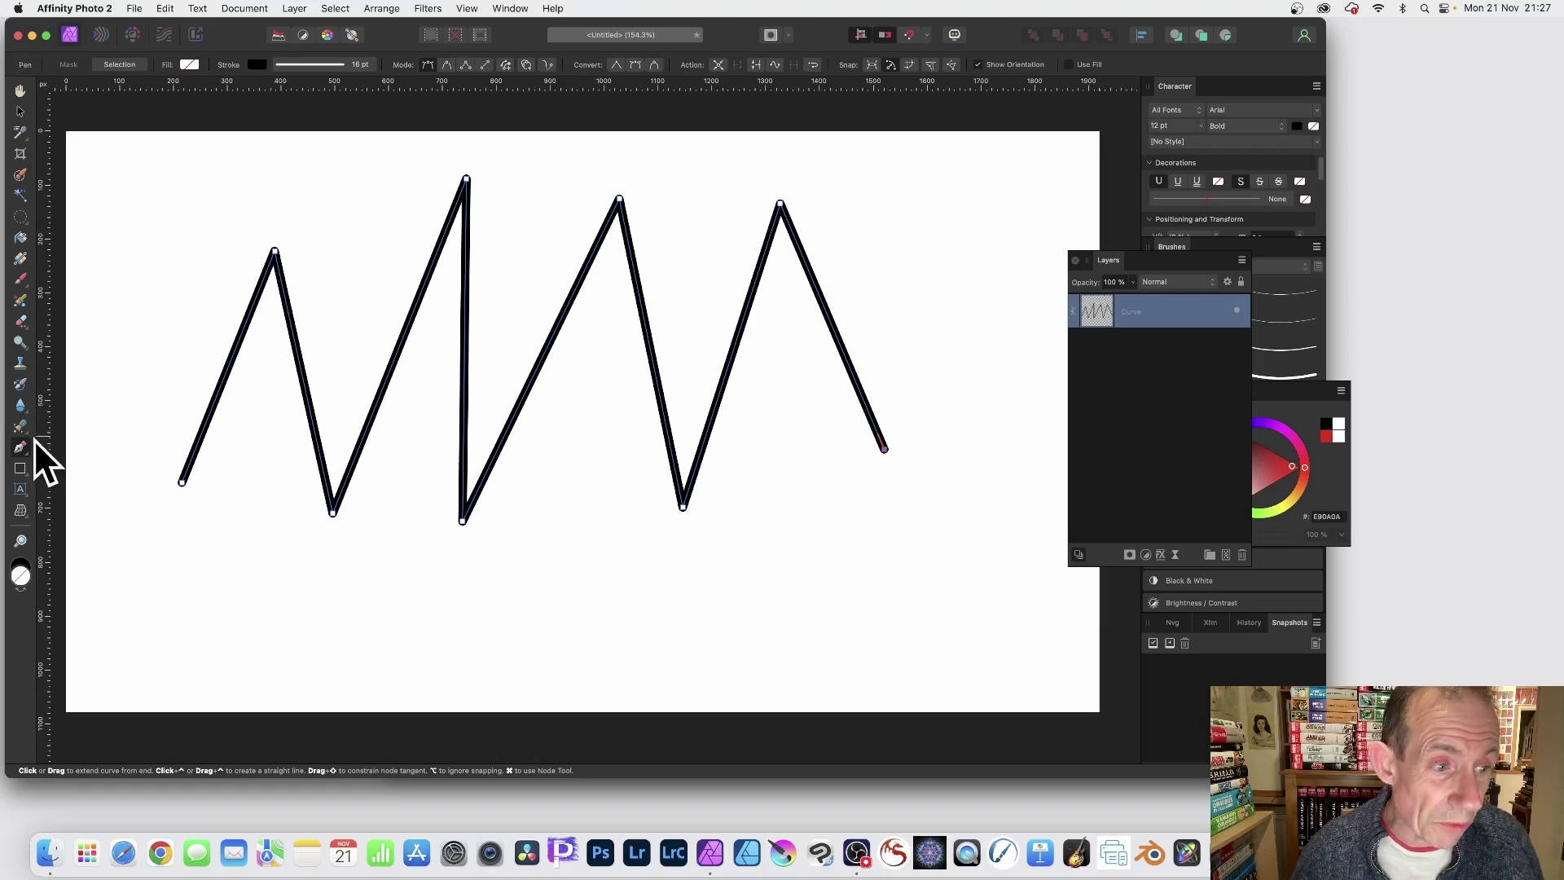
# Step: With the Node Tool, split every zigzag segment at its midpoint three times over
pyautogui.moveTo(17, 444); pyautogui.dragTo(96, 464)
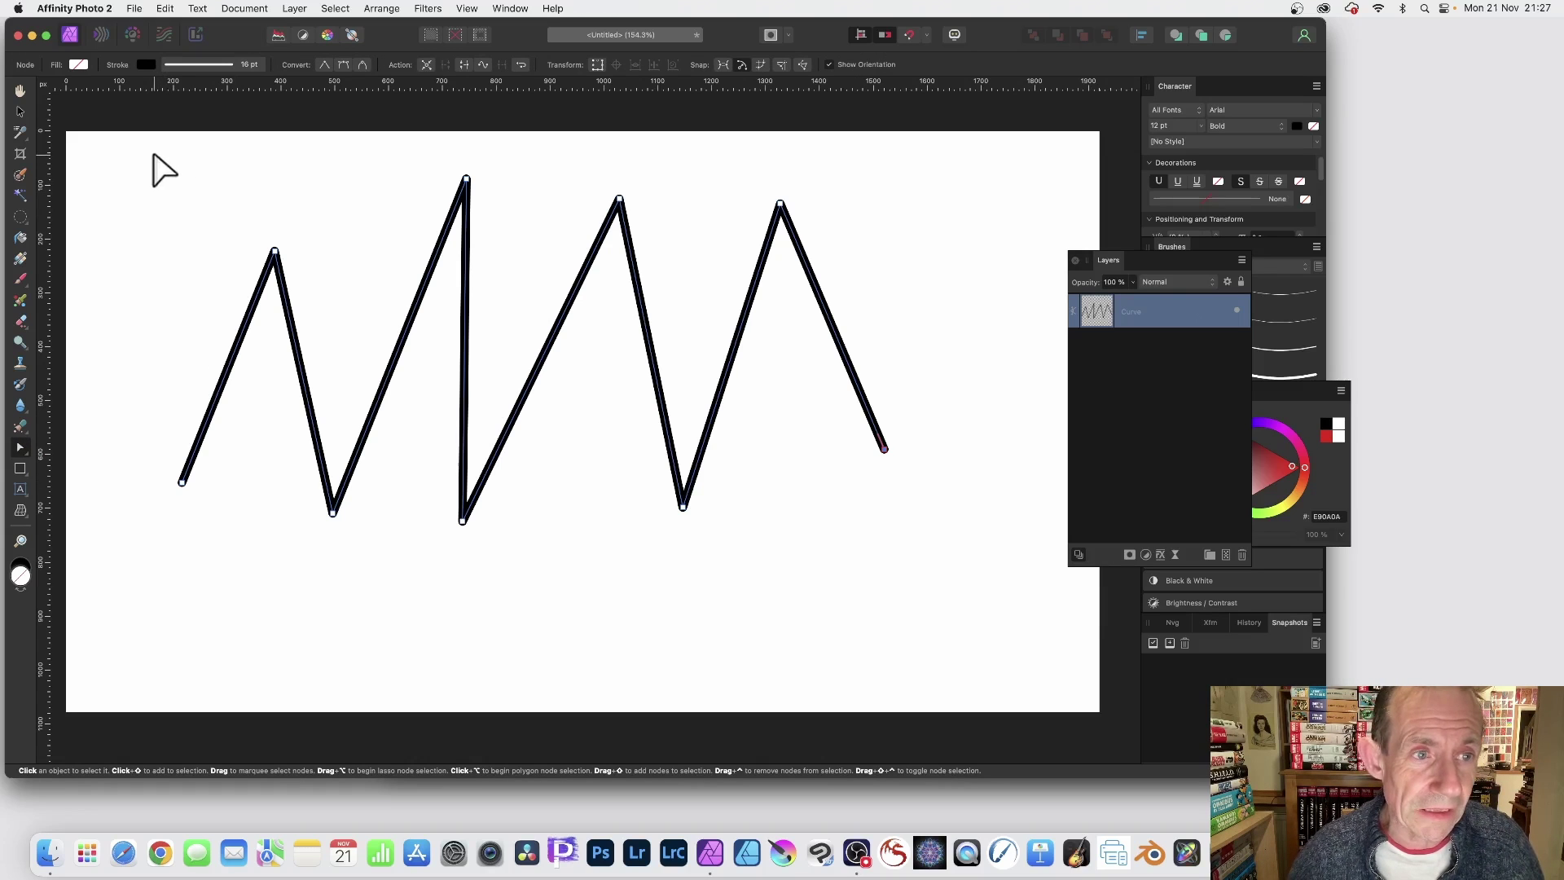
pyautogui.moveTo(153, 155); pyautogui.dragTo(1026, 607)
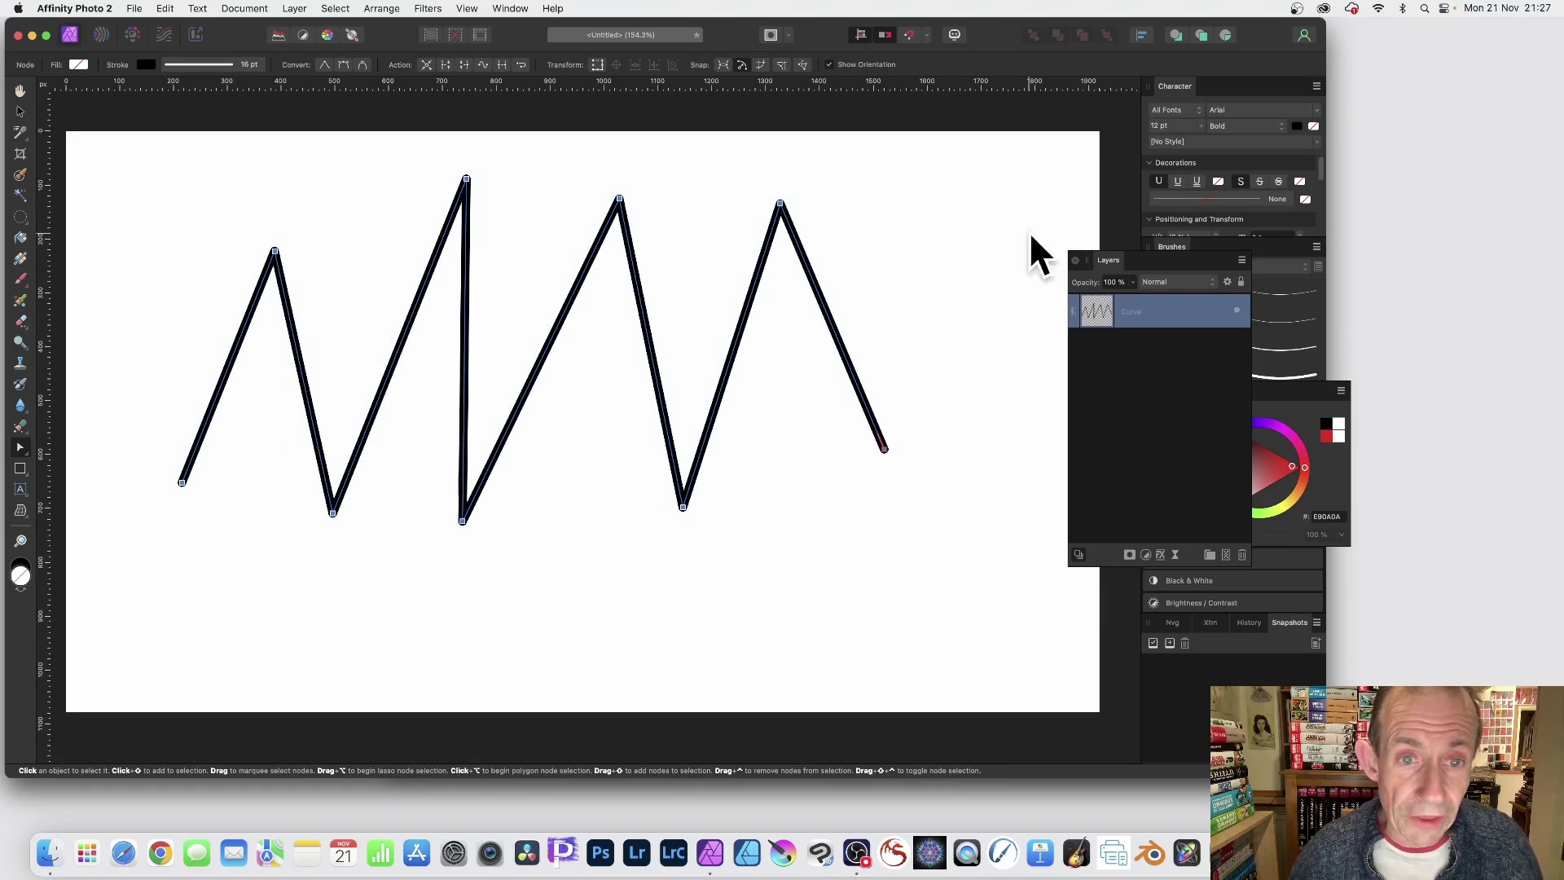
pyautogui.click(426, 64)
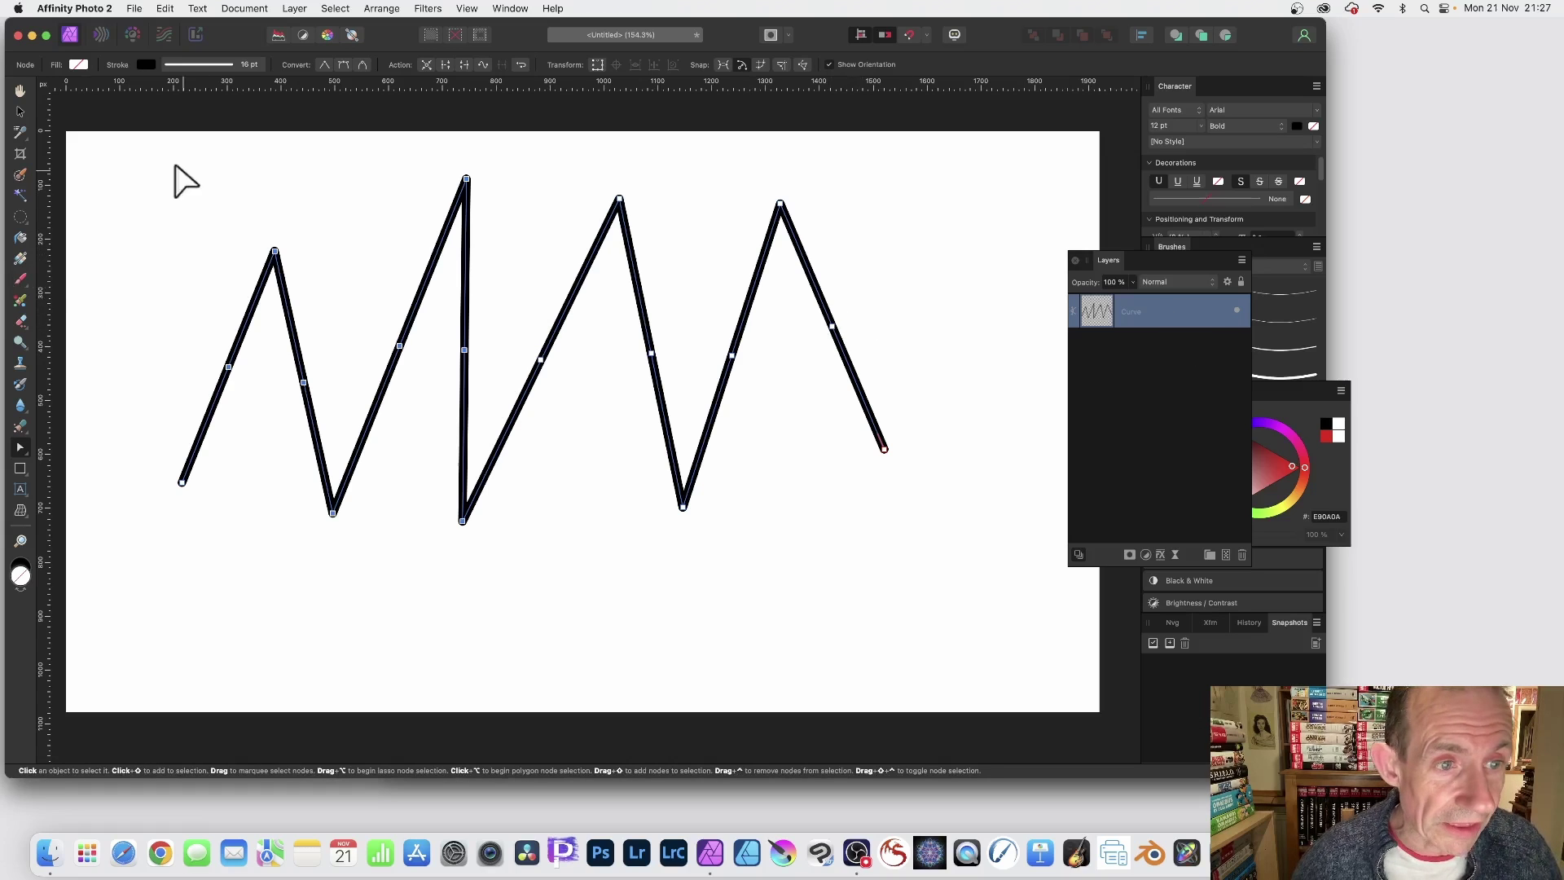
pyautogui.moveTo(153, 138); pyautogui.dragTo(966, 536)
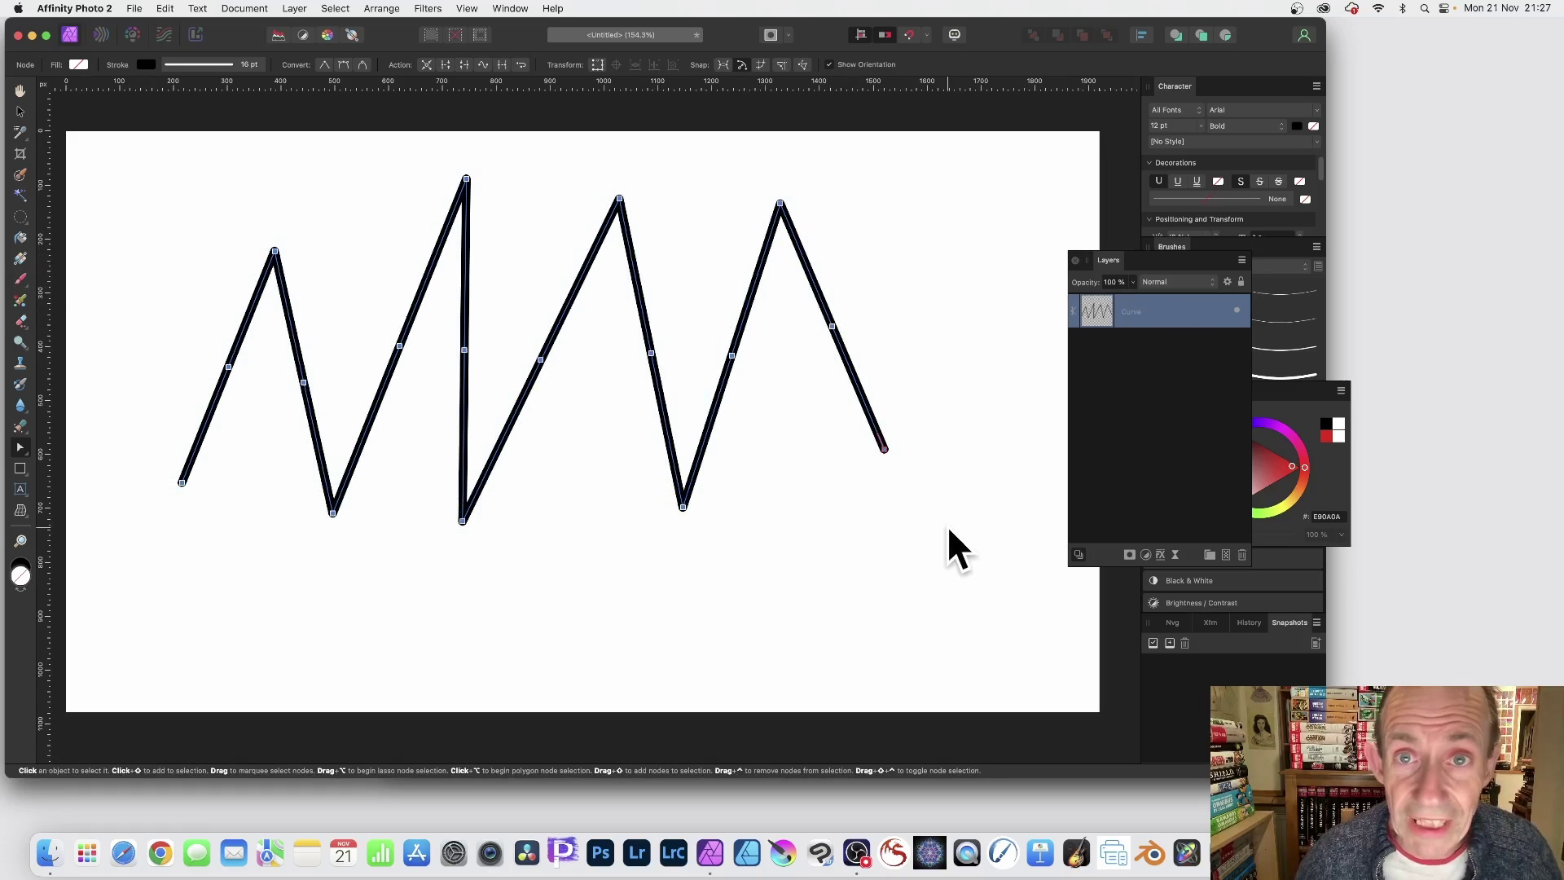
pyautogui.click(427, 65)
pyautogui.moveTo(129, 152); pyautogui.dragTo(900, 539)
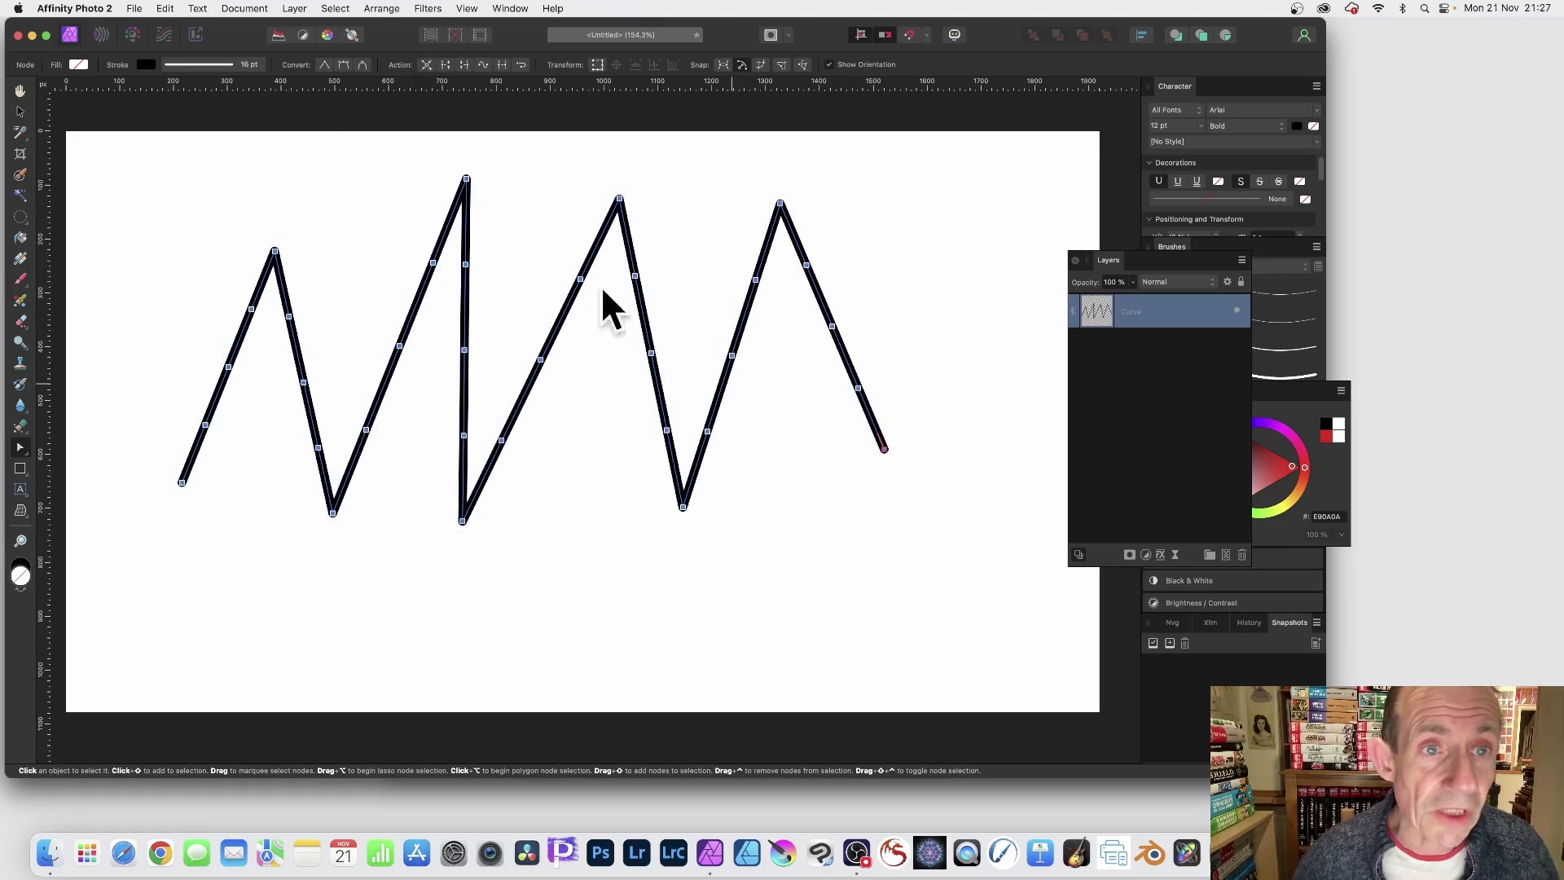
pyautogui.click(423, 64)
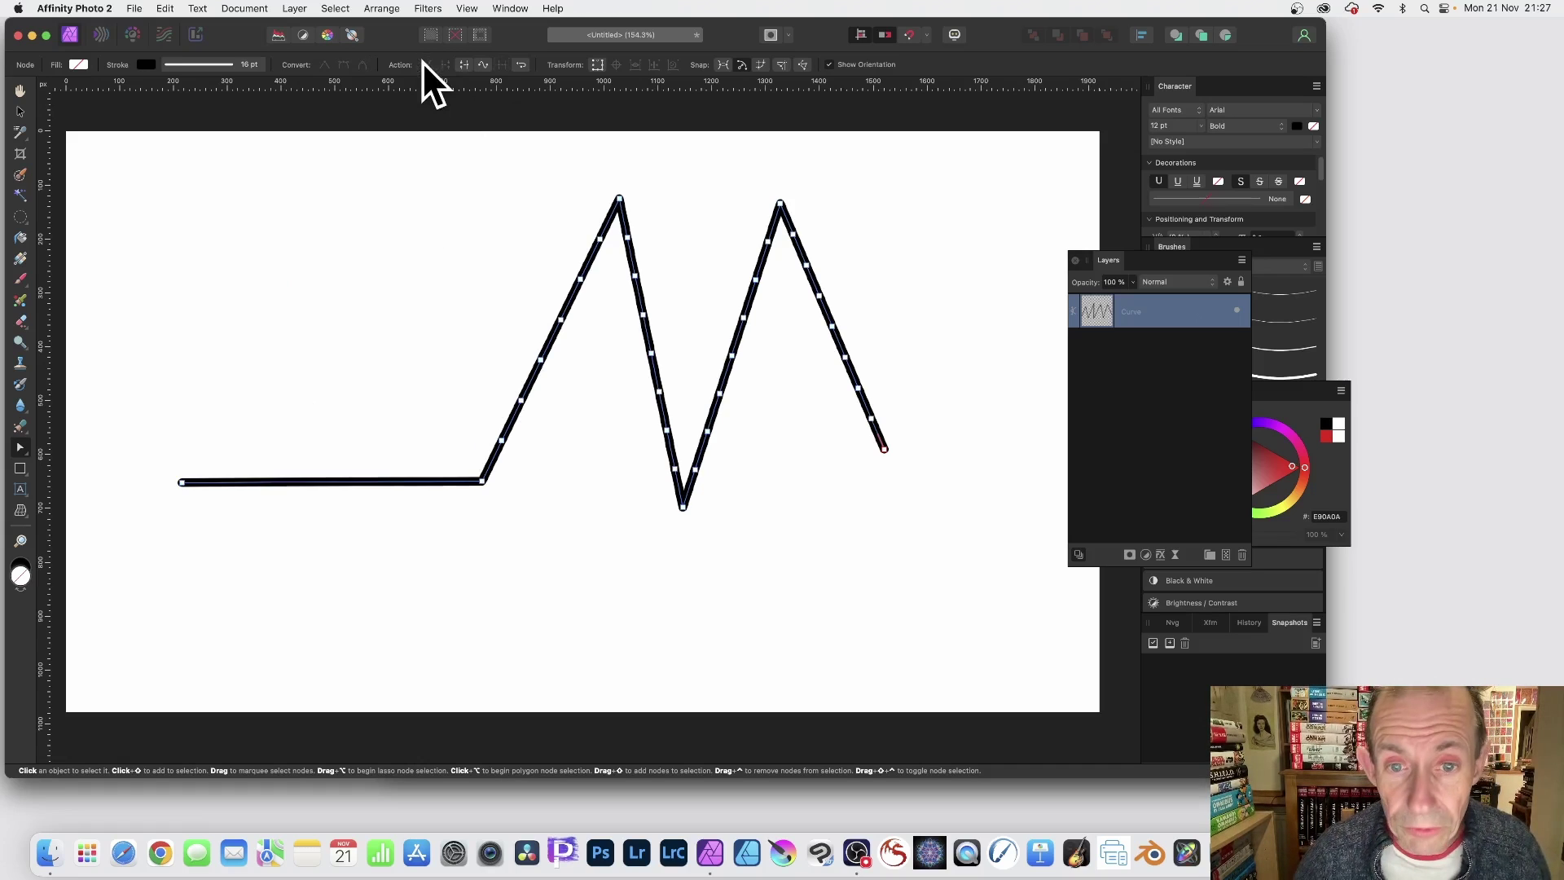
# Step: Delete the zigzag and type 'text' as artistic text on the page
pyautogui.press('Delete')
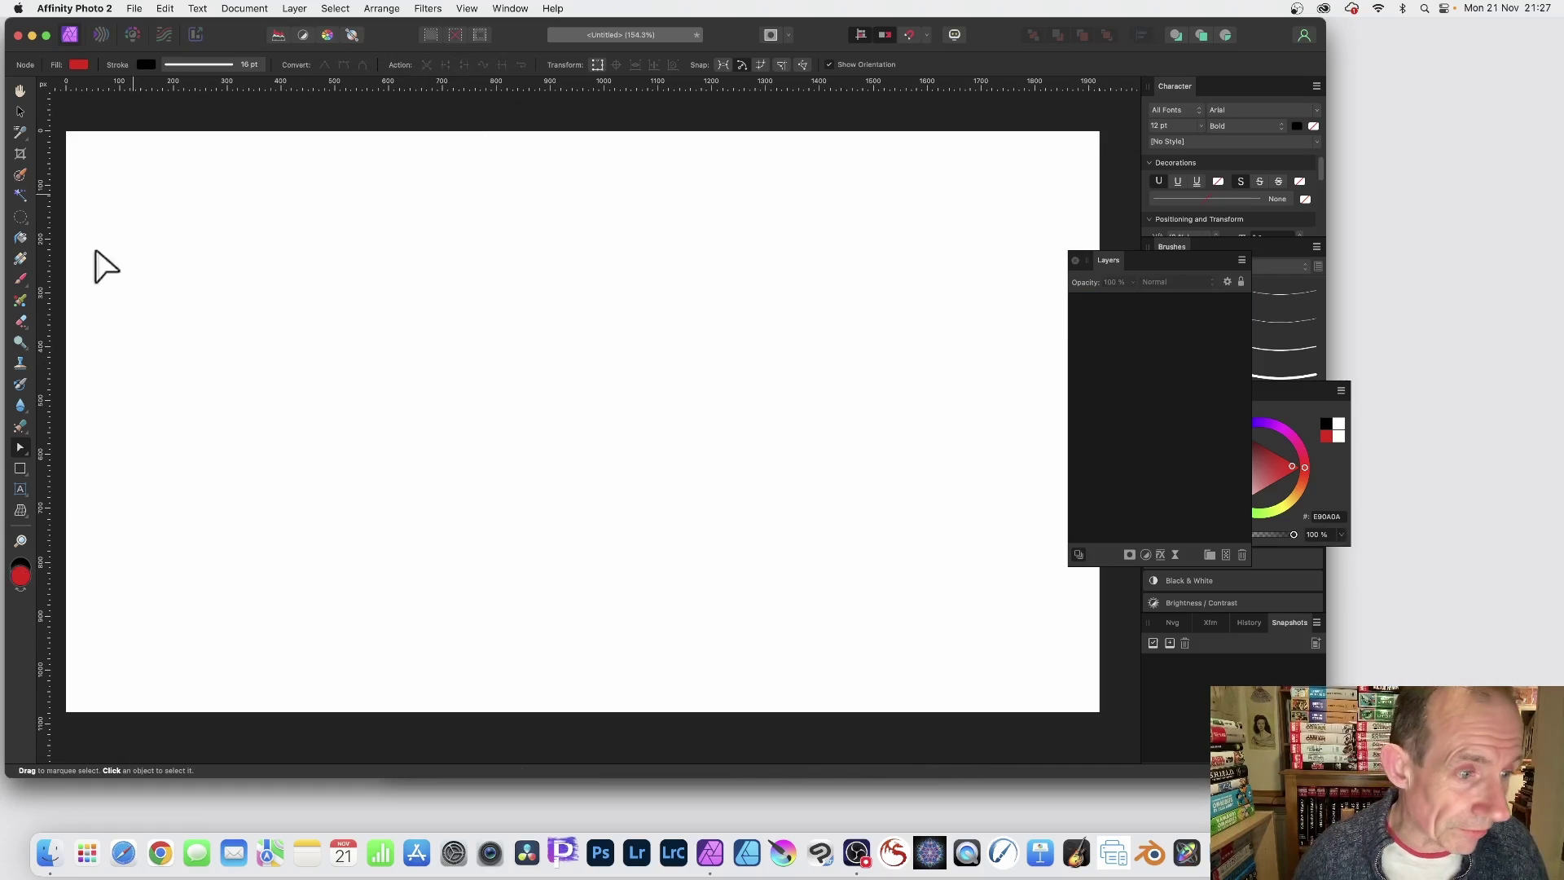
pyautogui.click(18, 491)
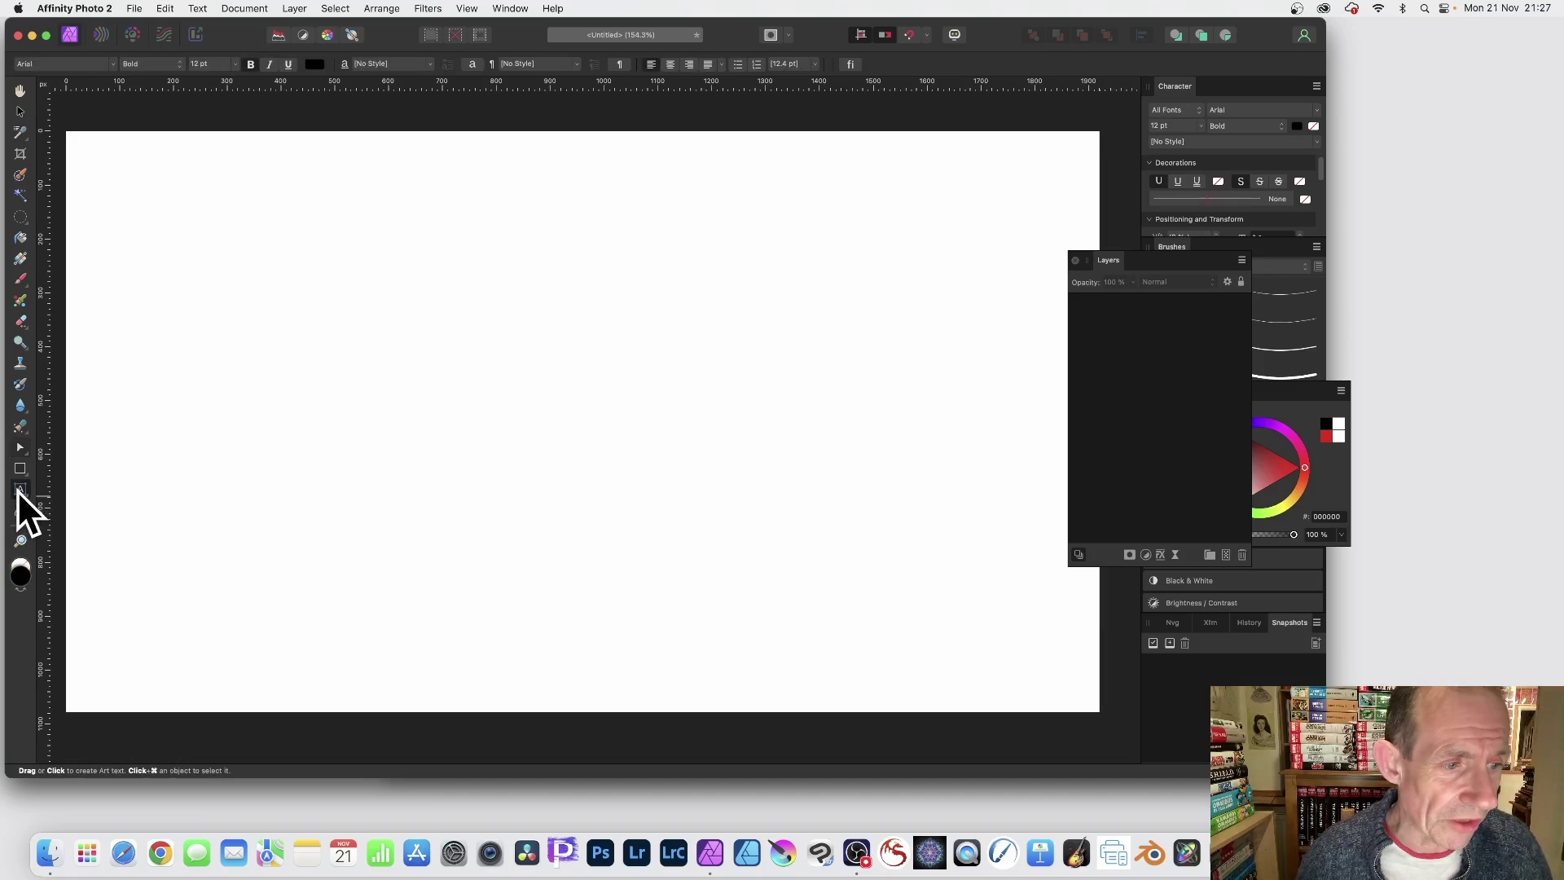
pyautogui.click(306, 355)
pyautogui.write('text')
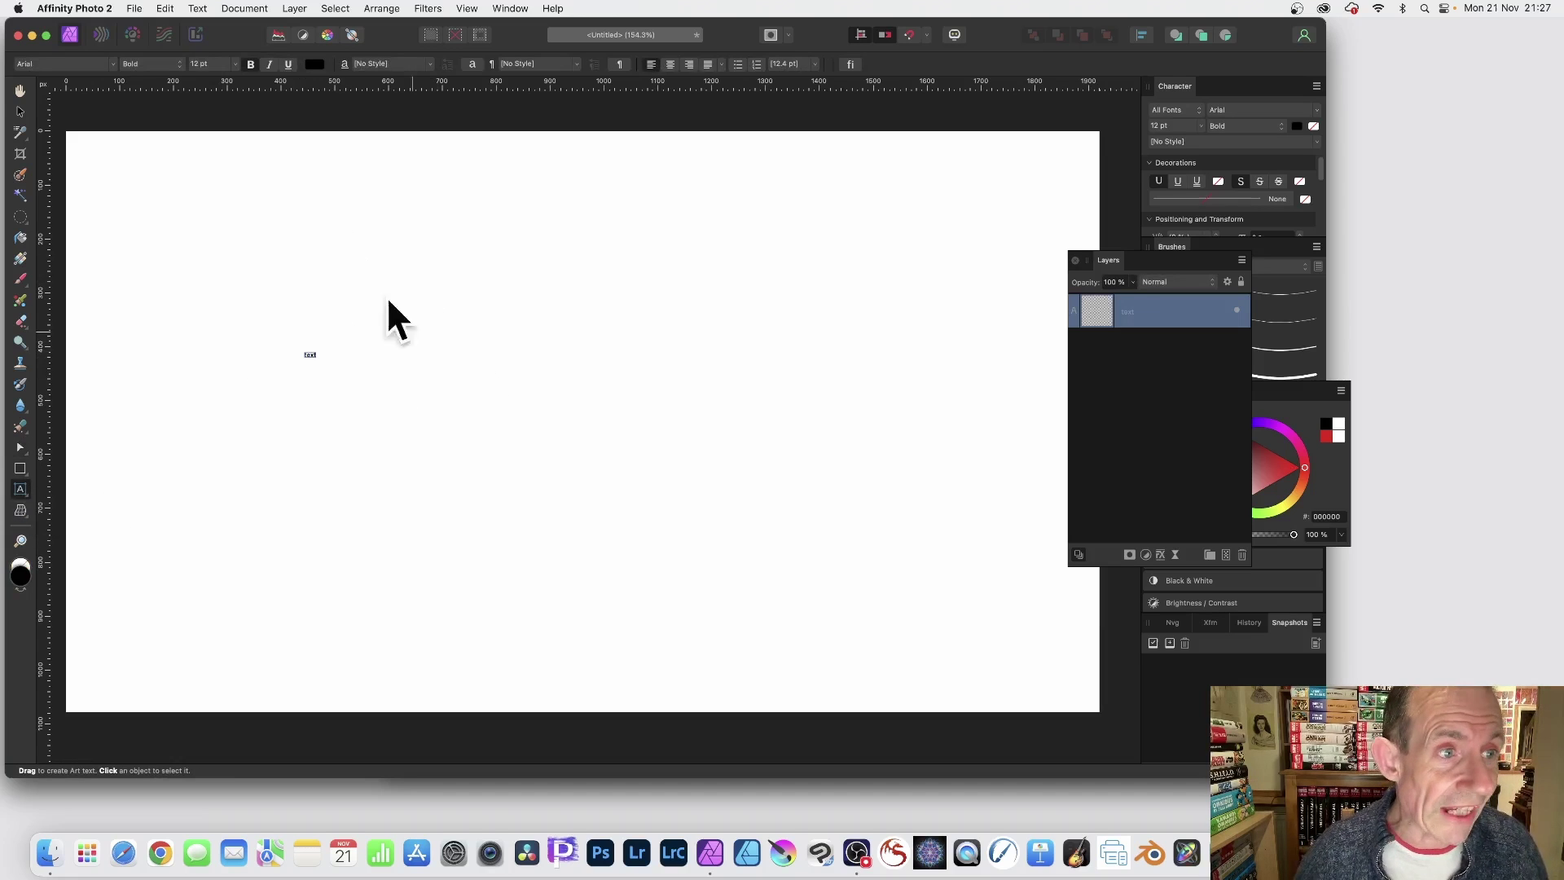
pyautogui.press('Escape')
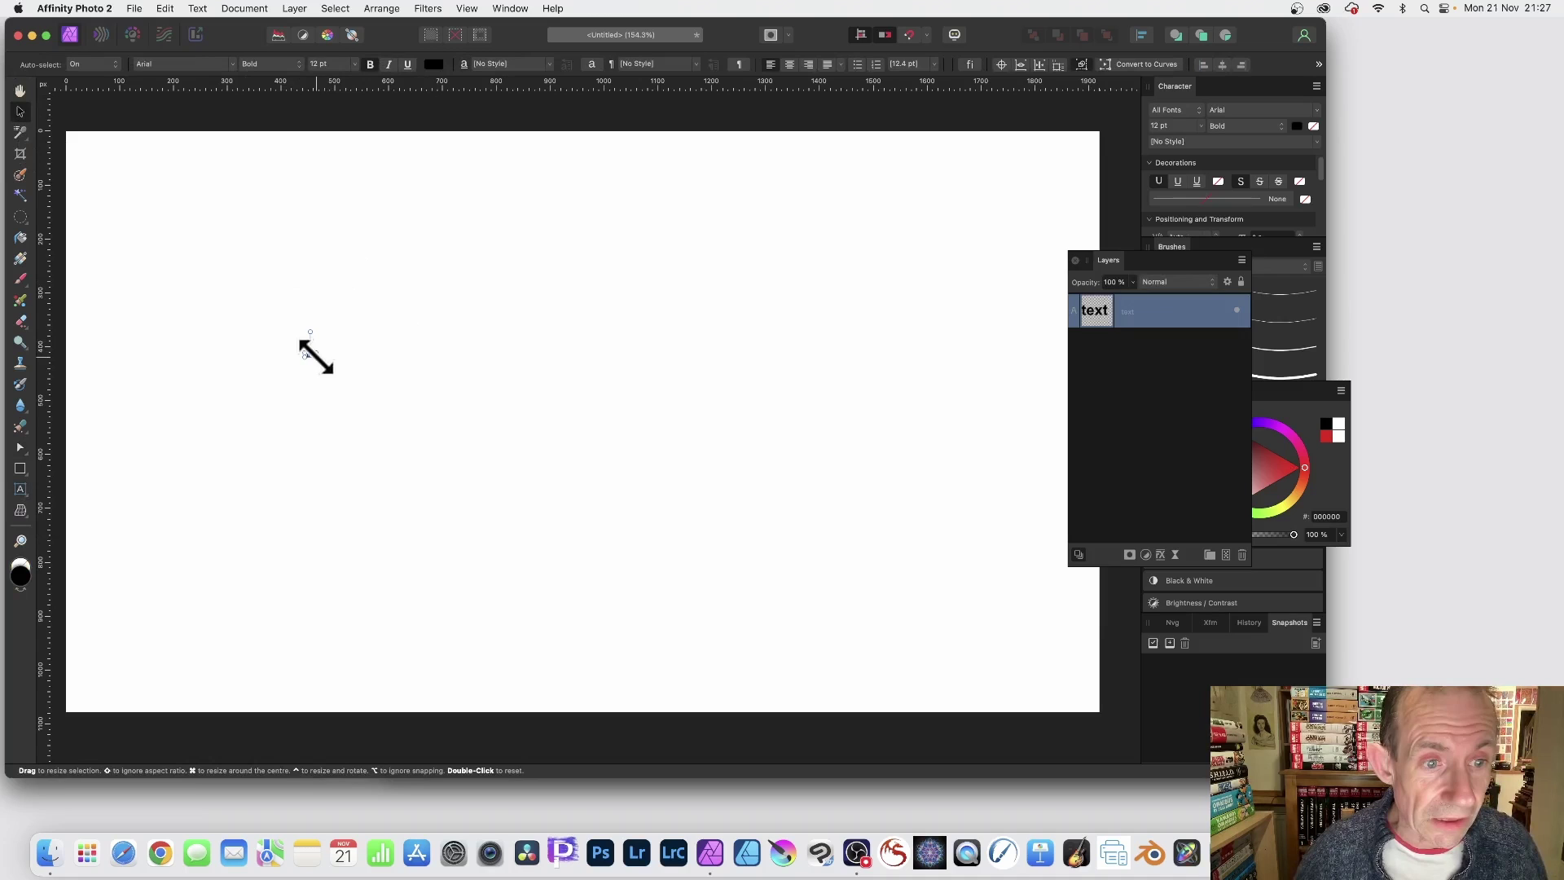
# Step: Enlarge the 'text' and reposition it so it fills most of the page
pyautogui.moveTo(316, 358); pyautogui.dragTo(859, 584)
pyautogui.moveTo(768, 488); pyautogui.dragTo(639, 321)
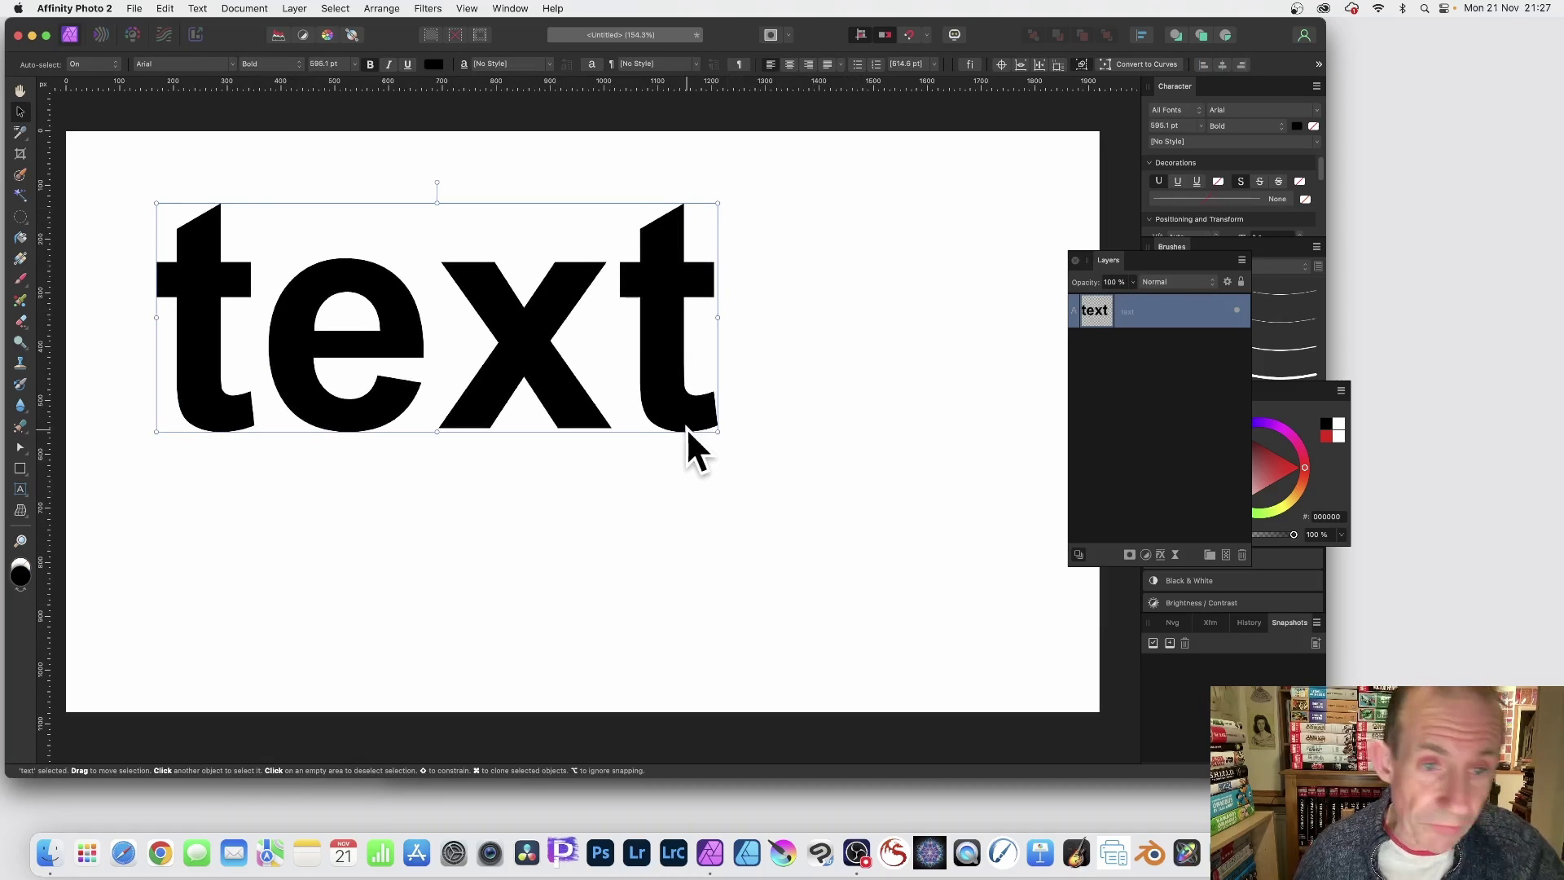
pyautogui.moveTo(717, 432); pyautogui.dragTo(918, 542)
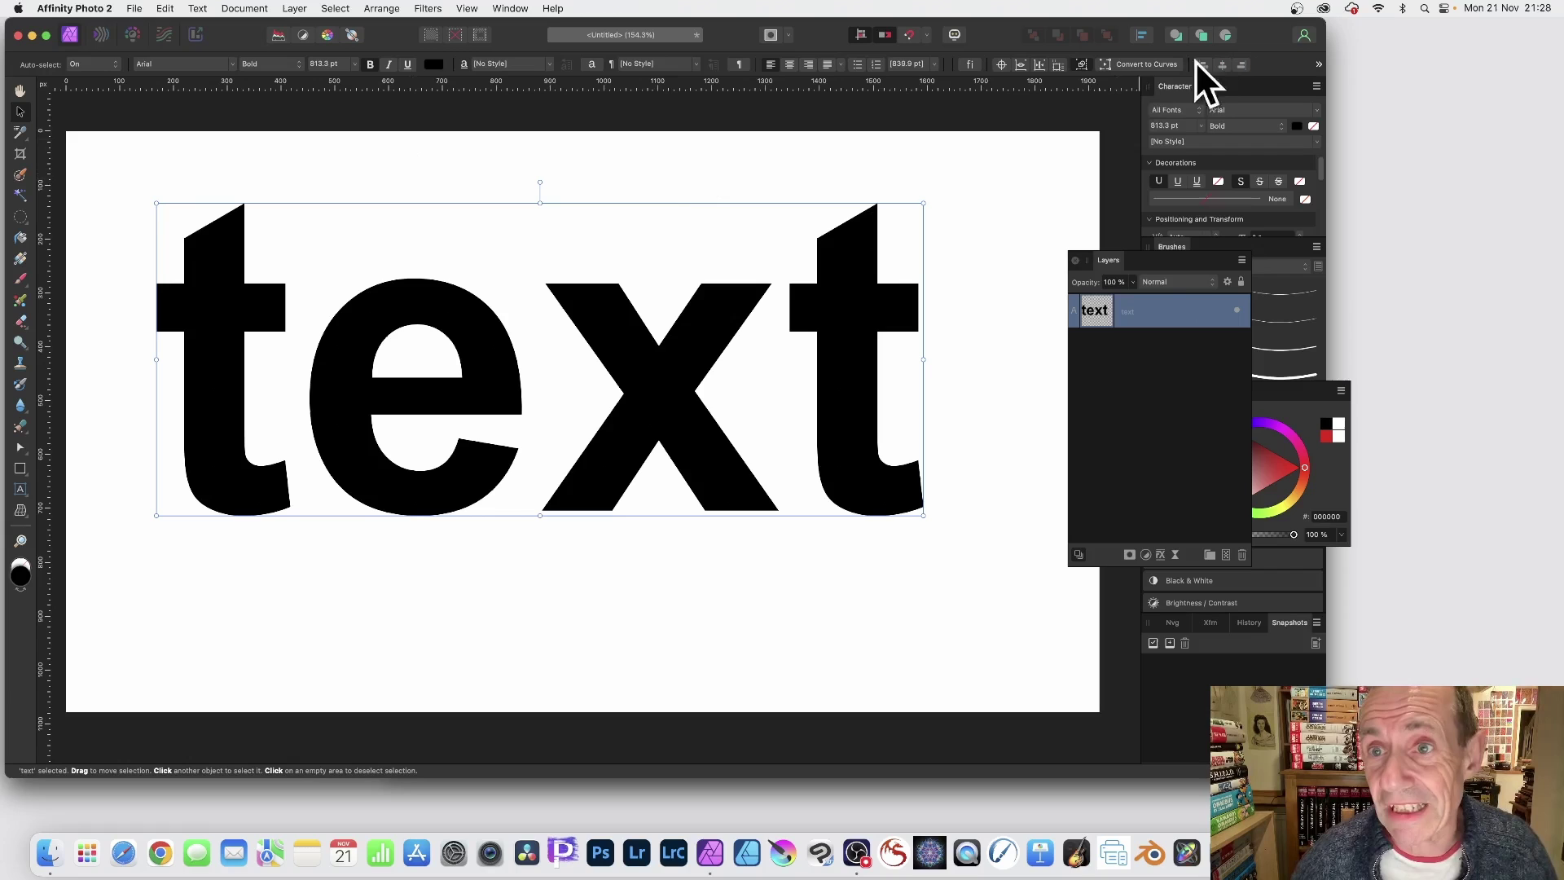
# Step: Convert the text to curves and select the first t's curve in the expanded Layers group
pyautogui.click(1127, 65)
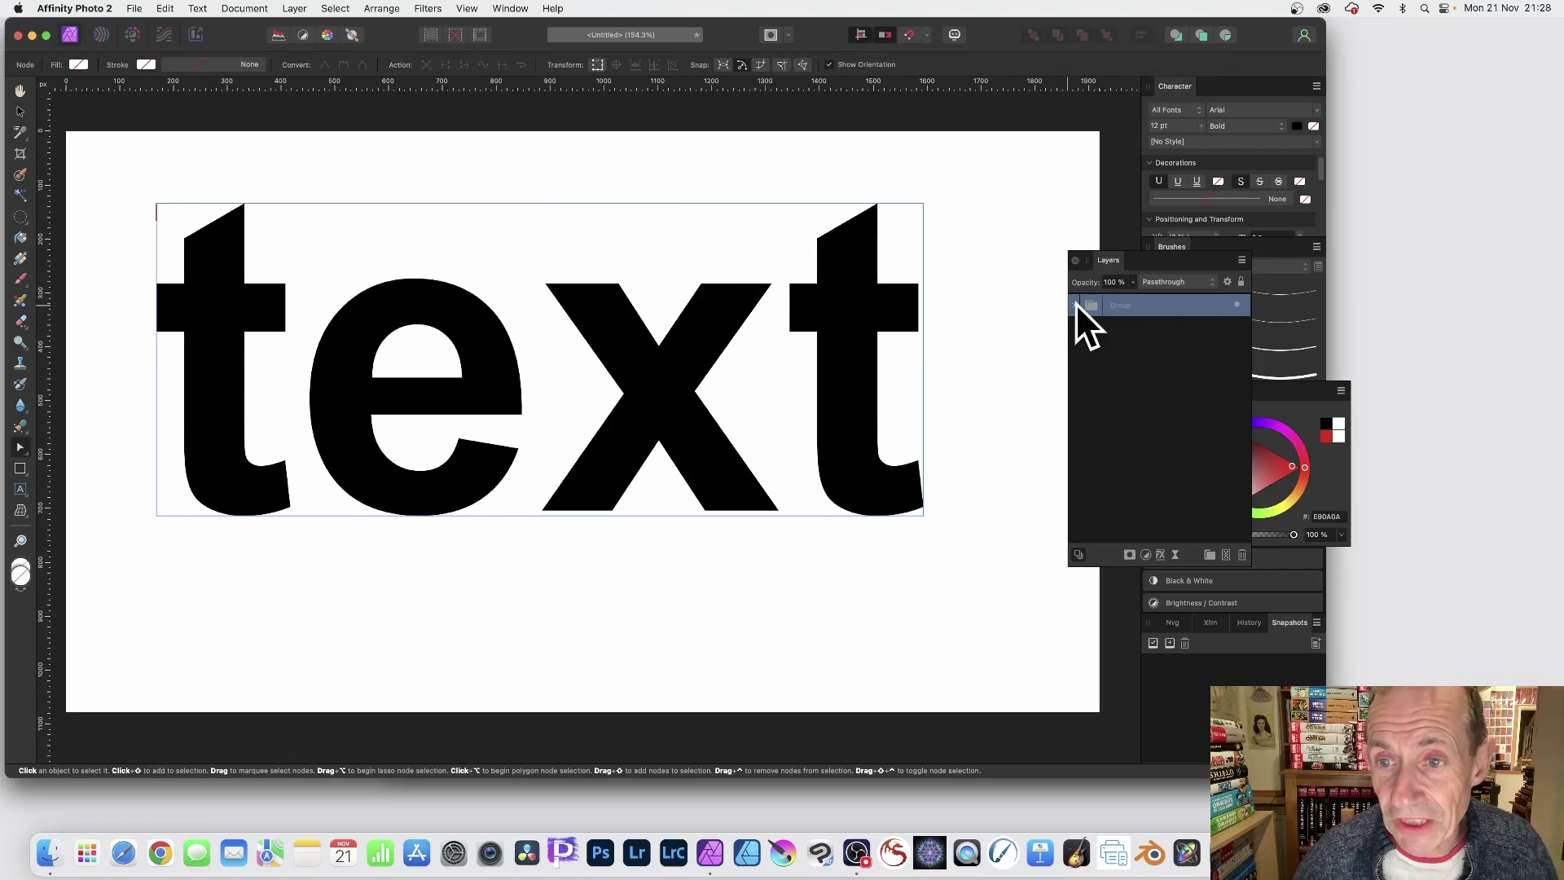
pyautogui.moveTo(1112, 261); pyautogui.dragTo(1020, 171)
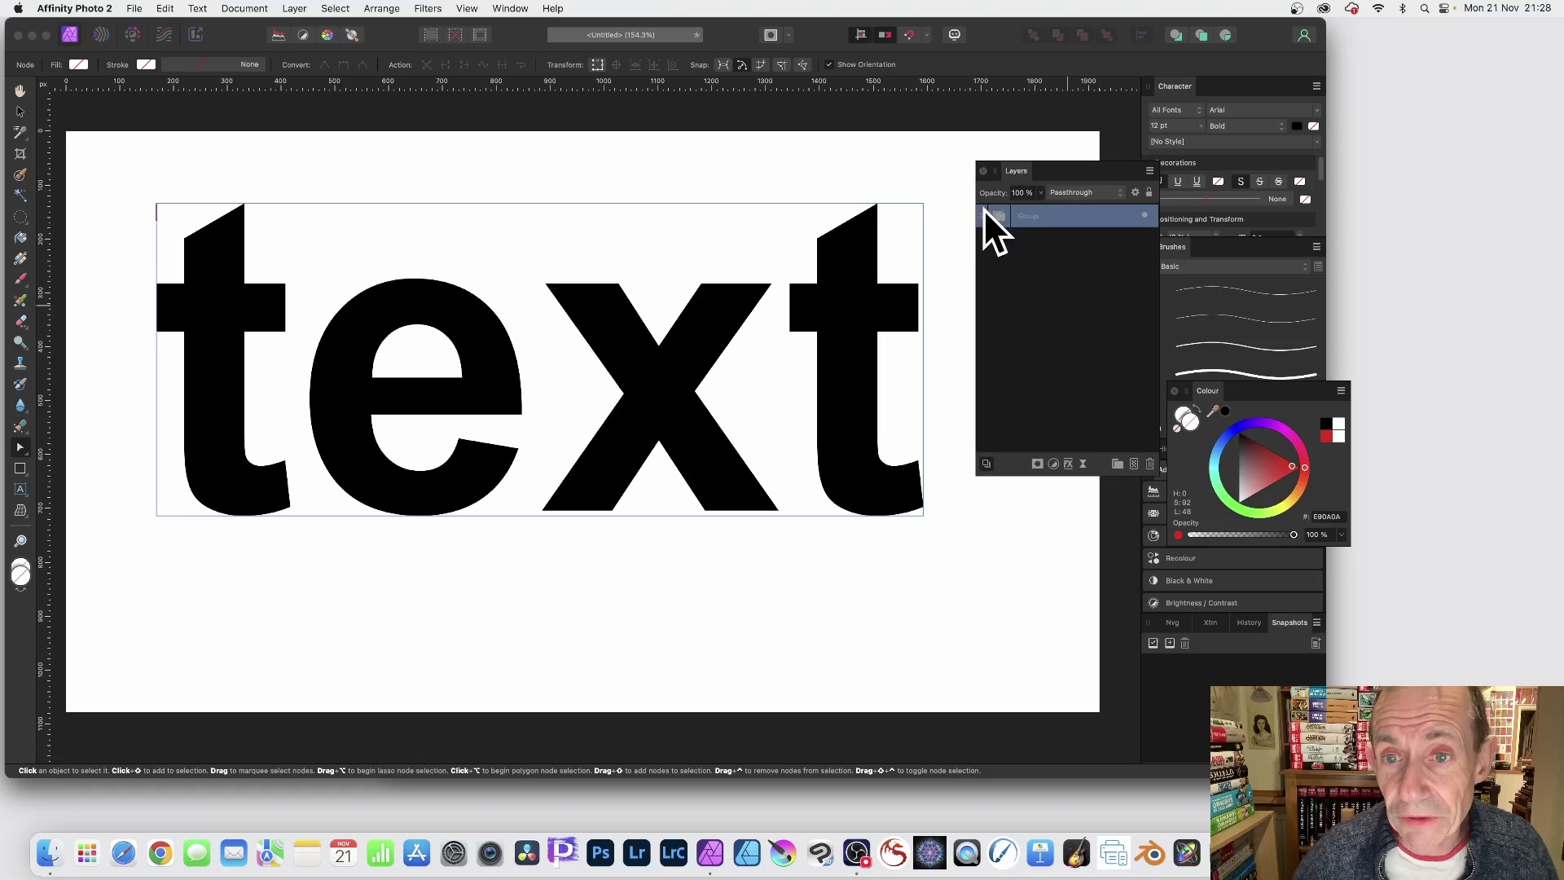
pyautogui.click(981, 215)
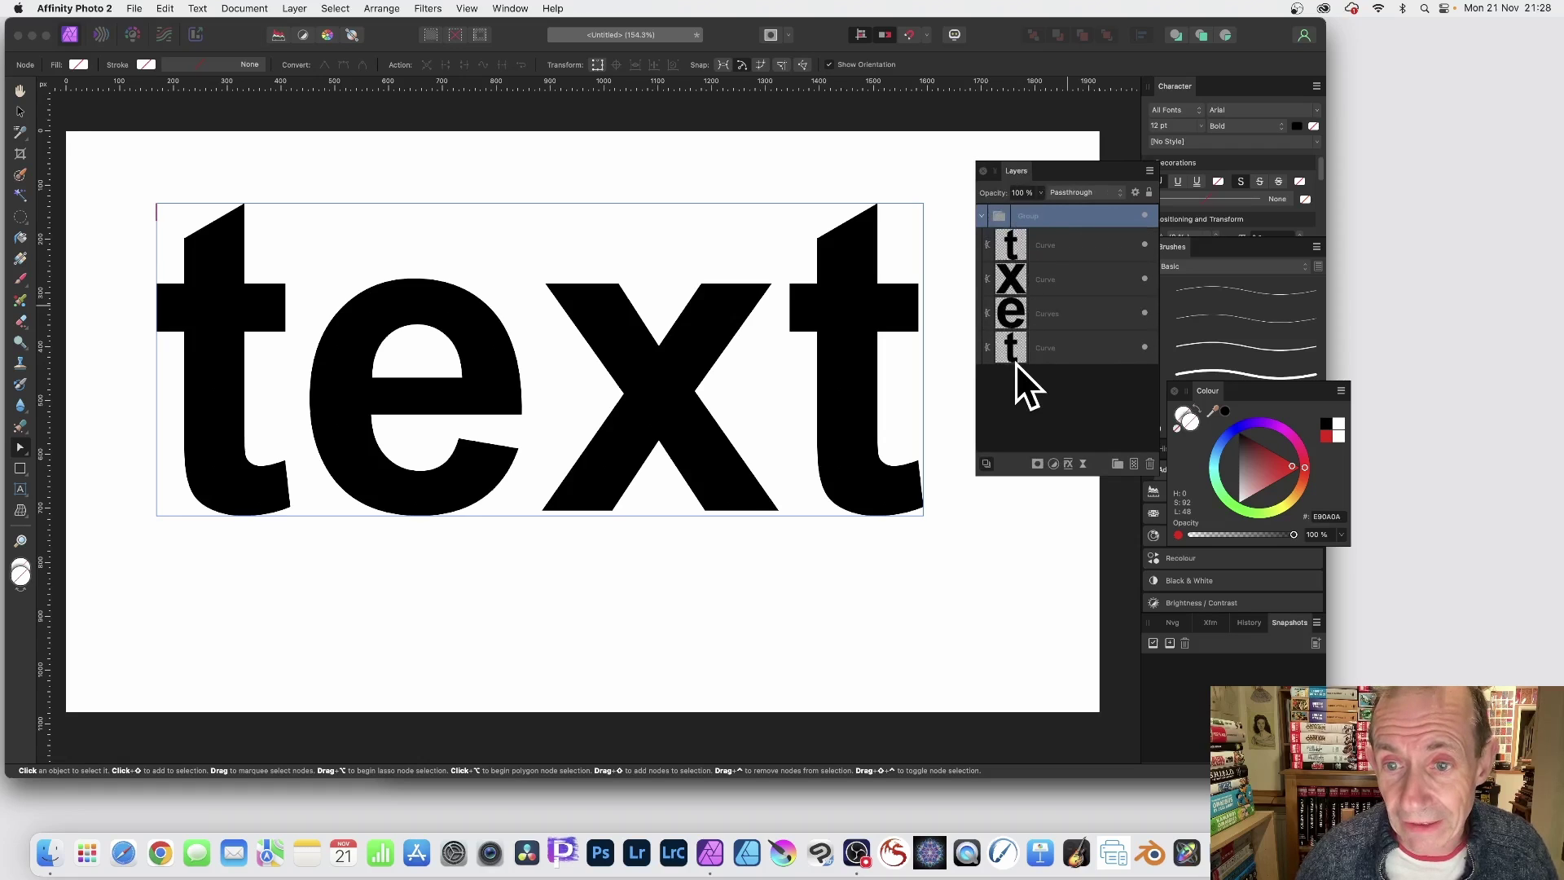
pyautogui.click(1011, 345)
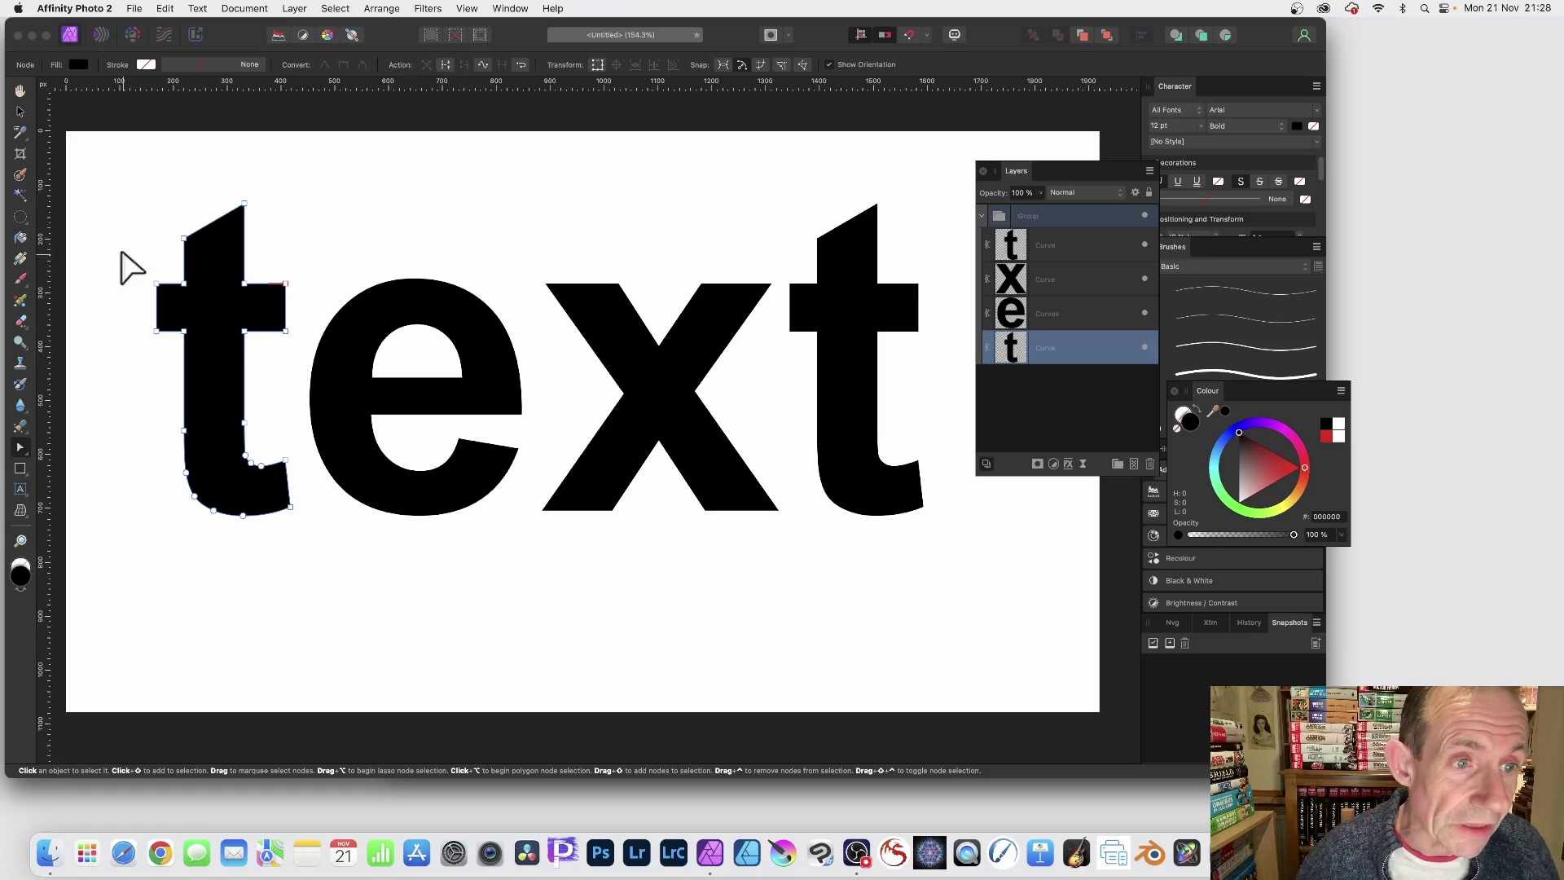
# Step: Add three rounds of midpoint nodes around the first t's outline
pyautogui.moveTo(122, 185); pyautogui.dragTo(307, 562)
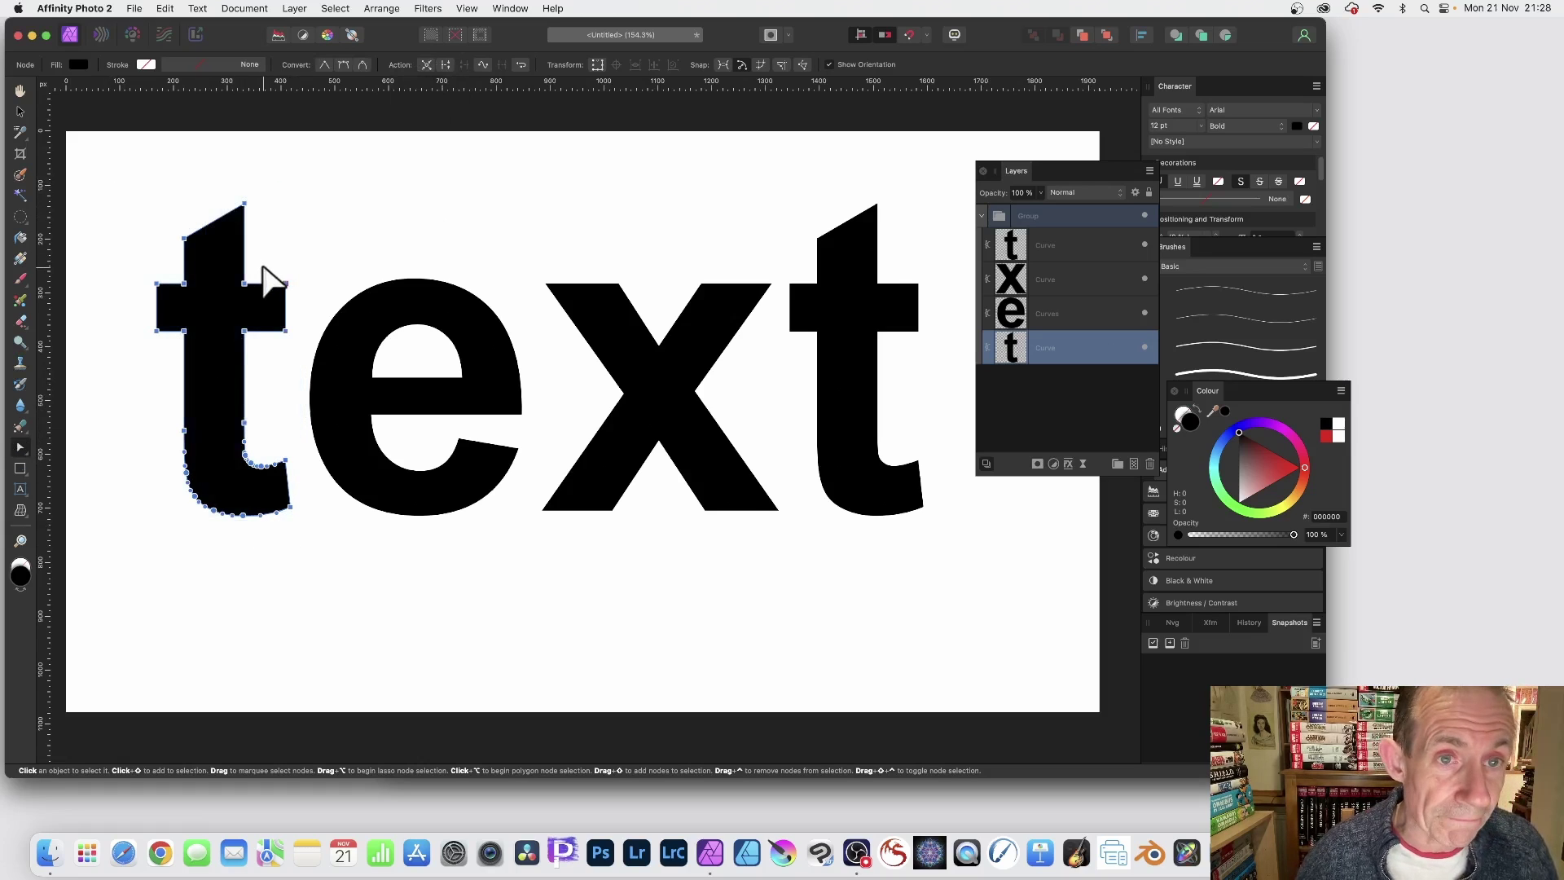
pyautogui.click(426, 64)
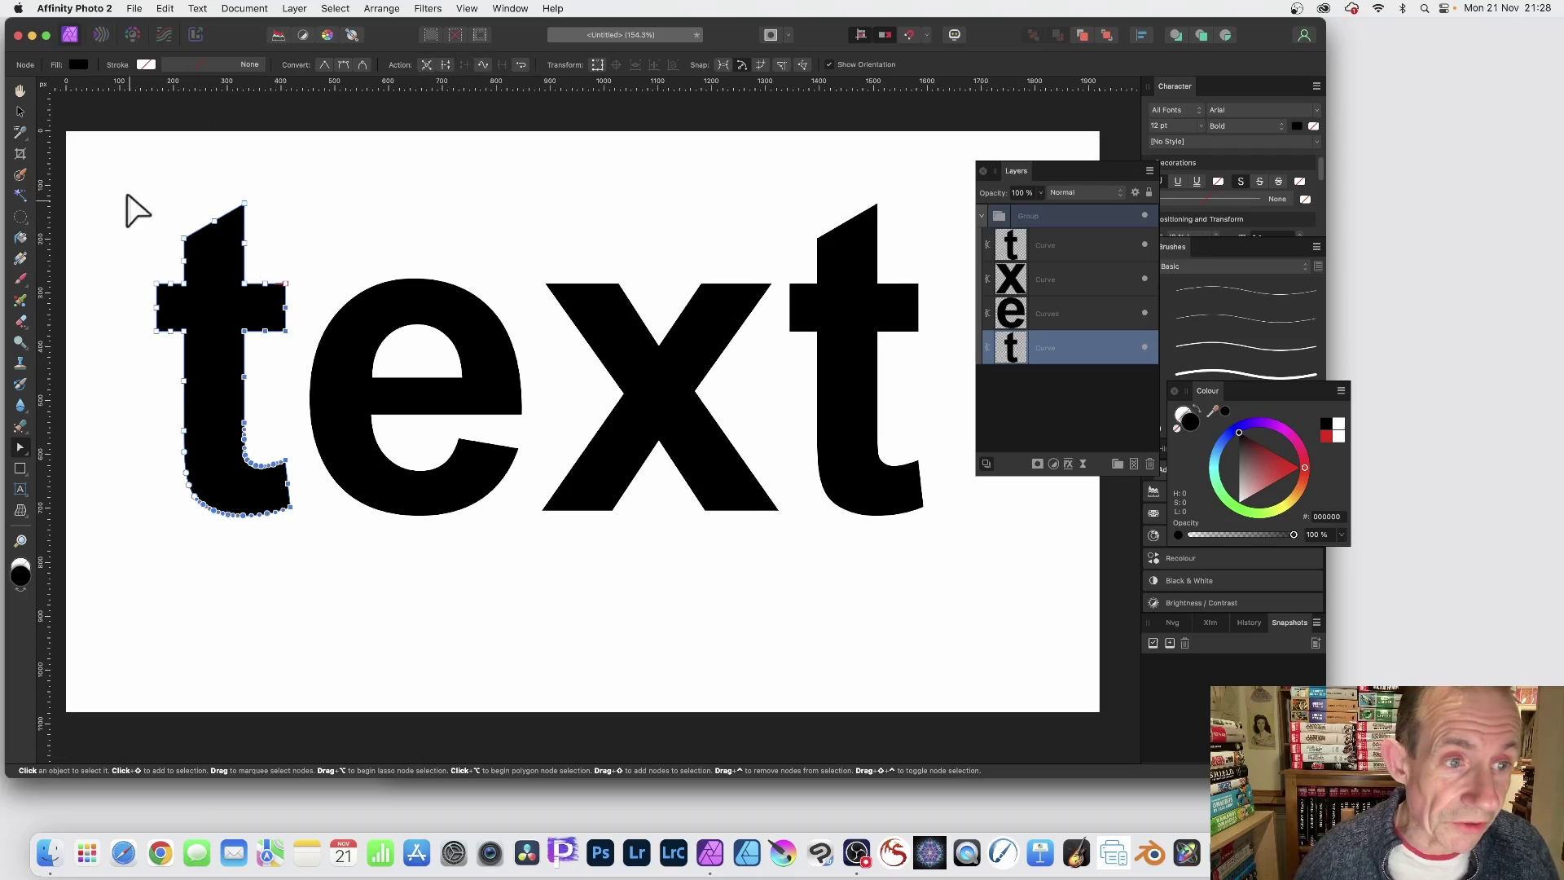
pyautogui.moveTo(99, 167); pyautogui.dragTo(317, 537)
pyautogui.click(424, 64)
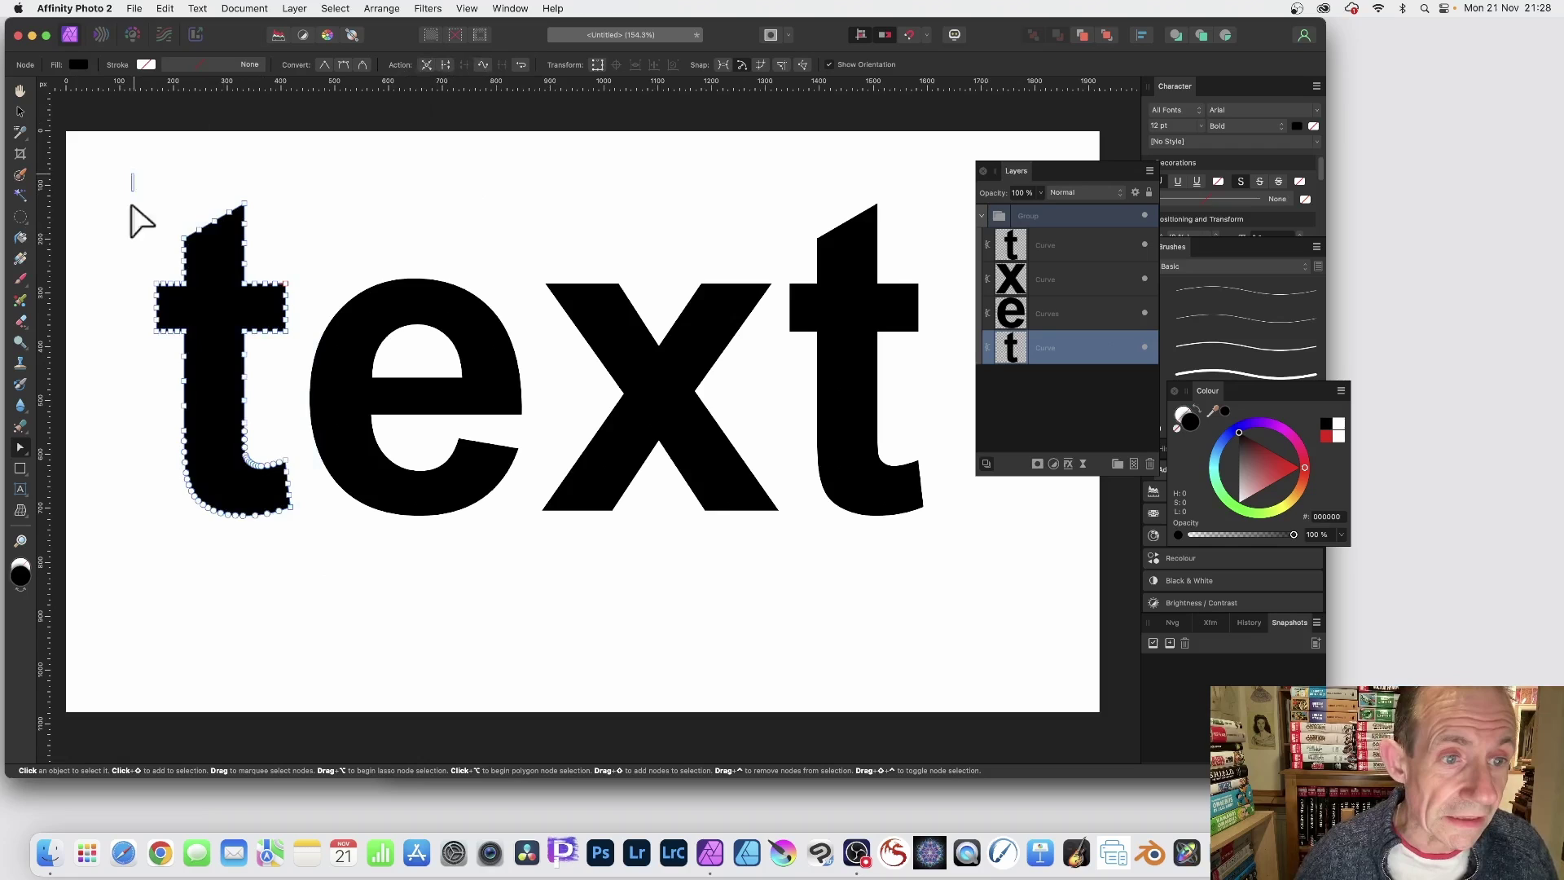
pyautogui.moveTo(133, 174); pyautogui.dragTo(342, 582)
pyautogui.click(424, 65)
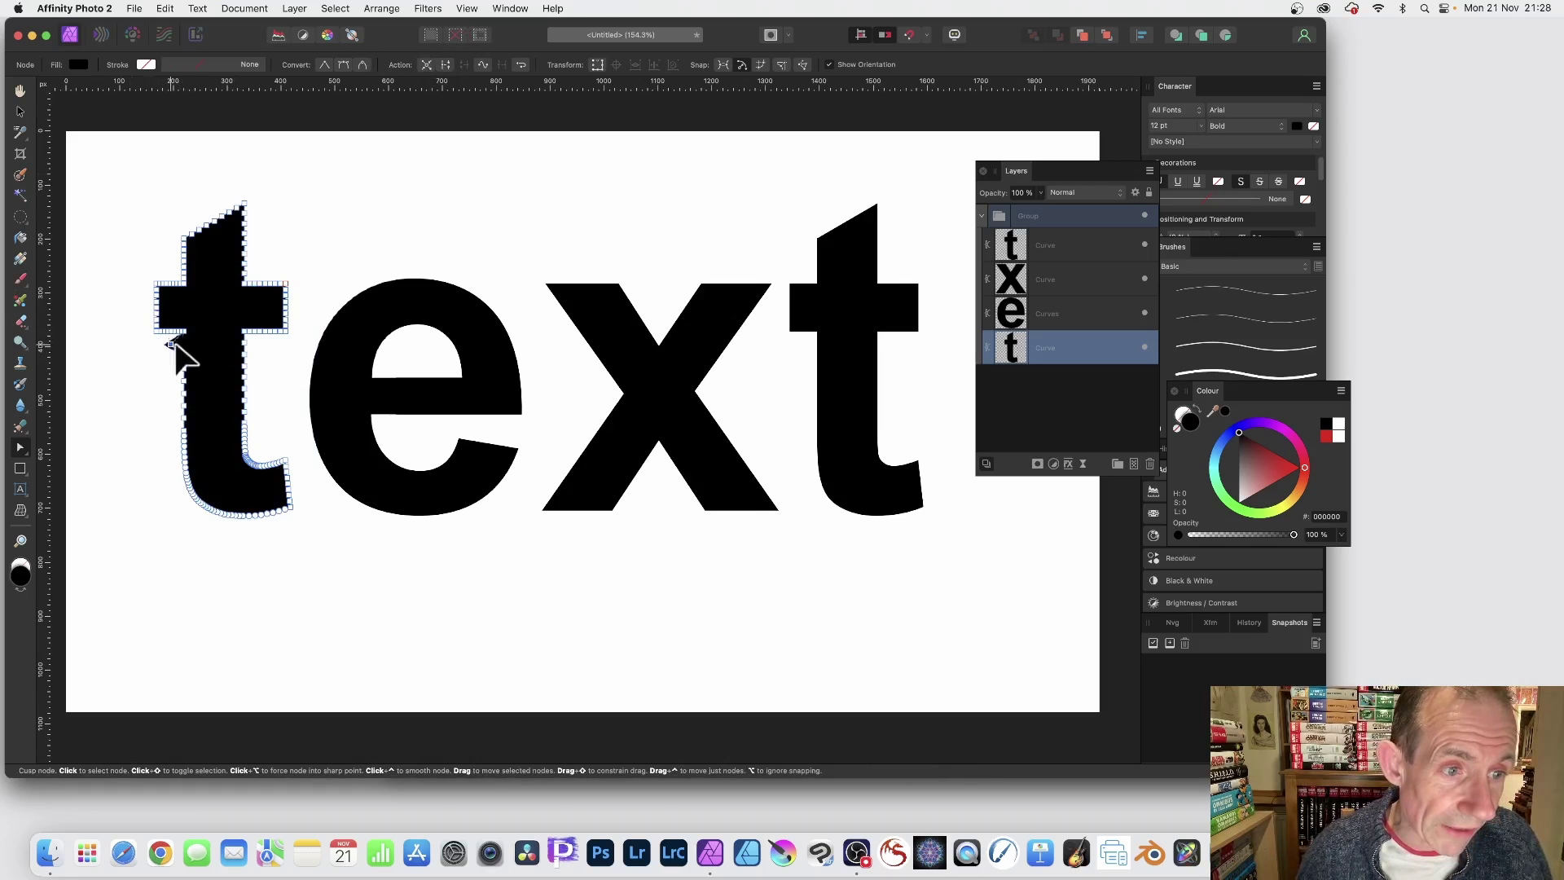
# Step: Drag the first t's stem and crossbar nodes inward into a long spiked notch and a diagonal scratch
pyautogui.moveTo(171, 343); pyautogui.dragTo(216, 371)
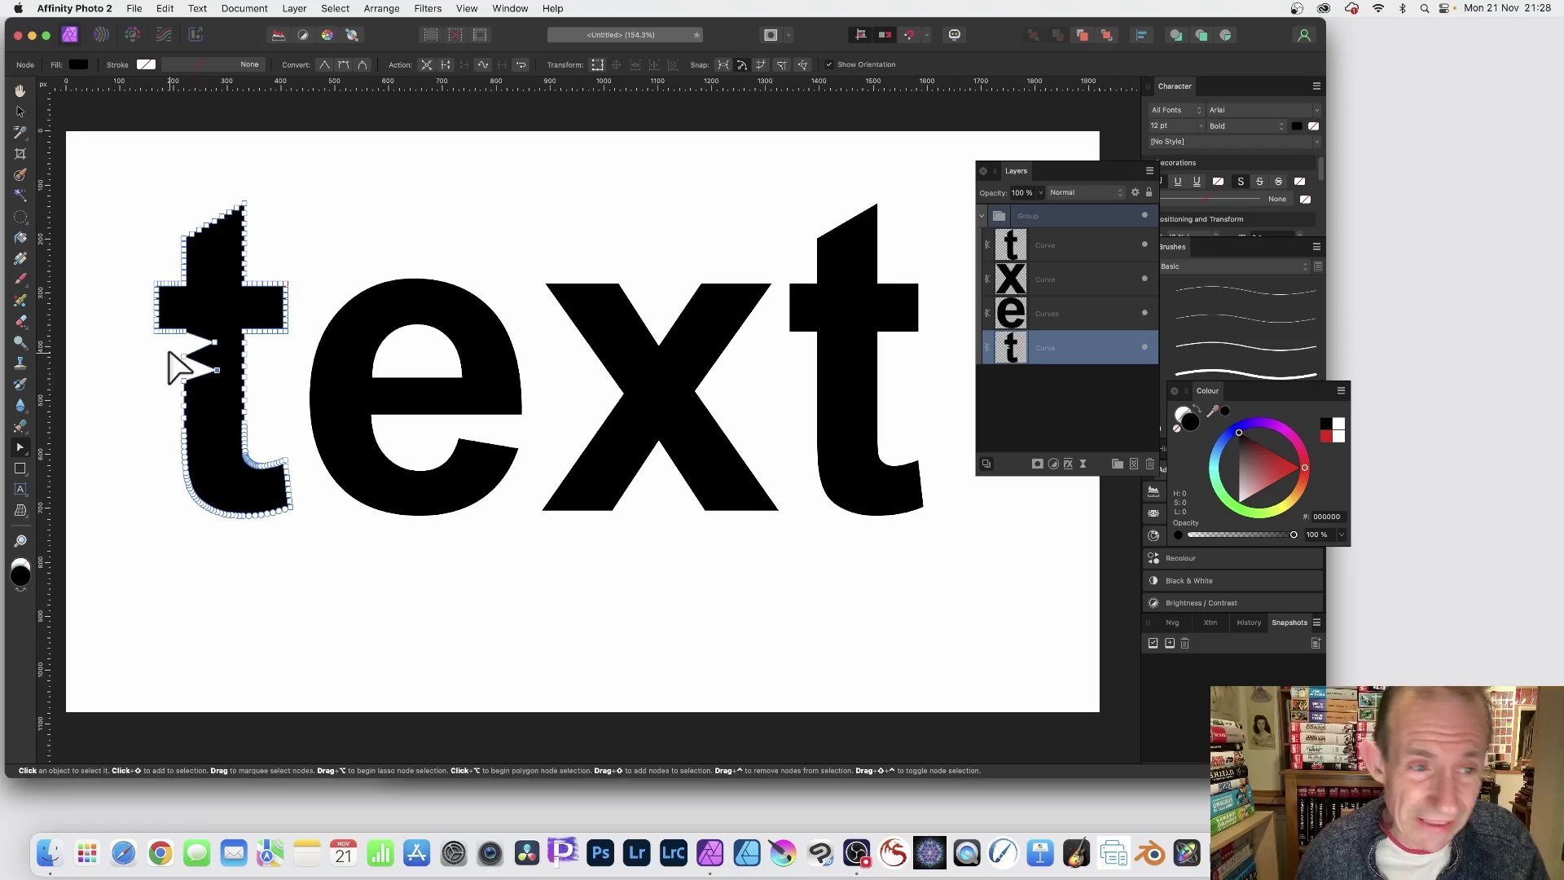
pyautogui.moveTo(216, 370); pyautogui.dragTo(216, 431)
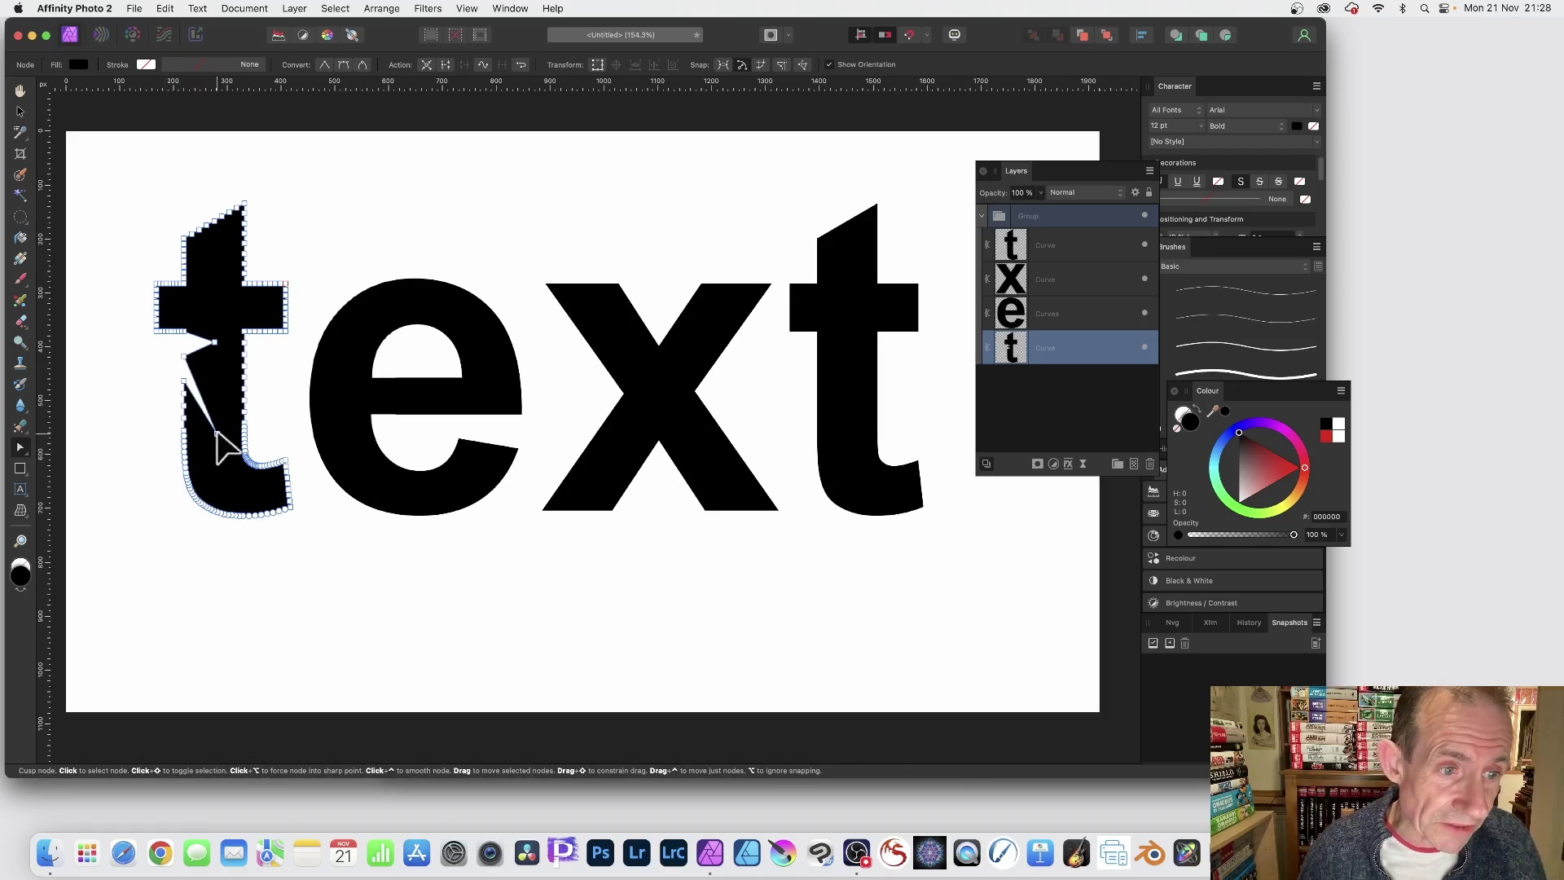
pyautogui.moveTo(220, 348); pyautogui.dragTo(224, 408)
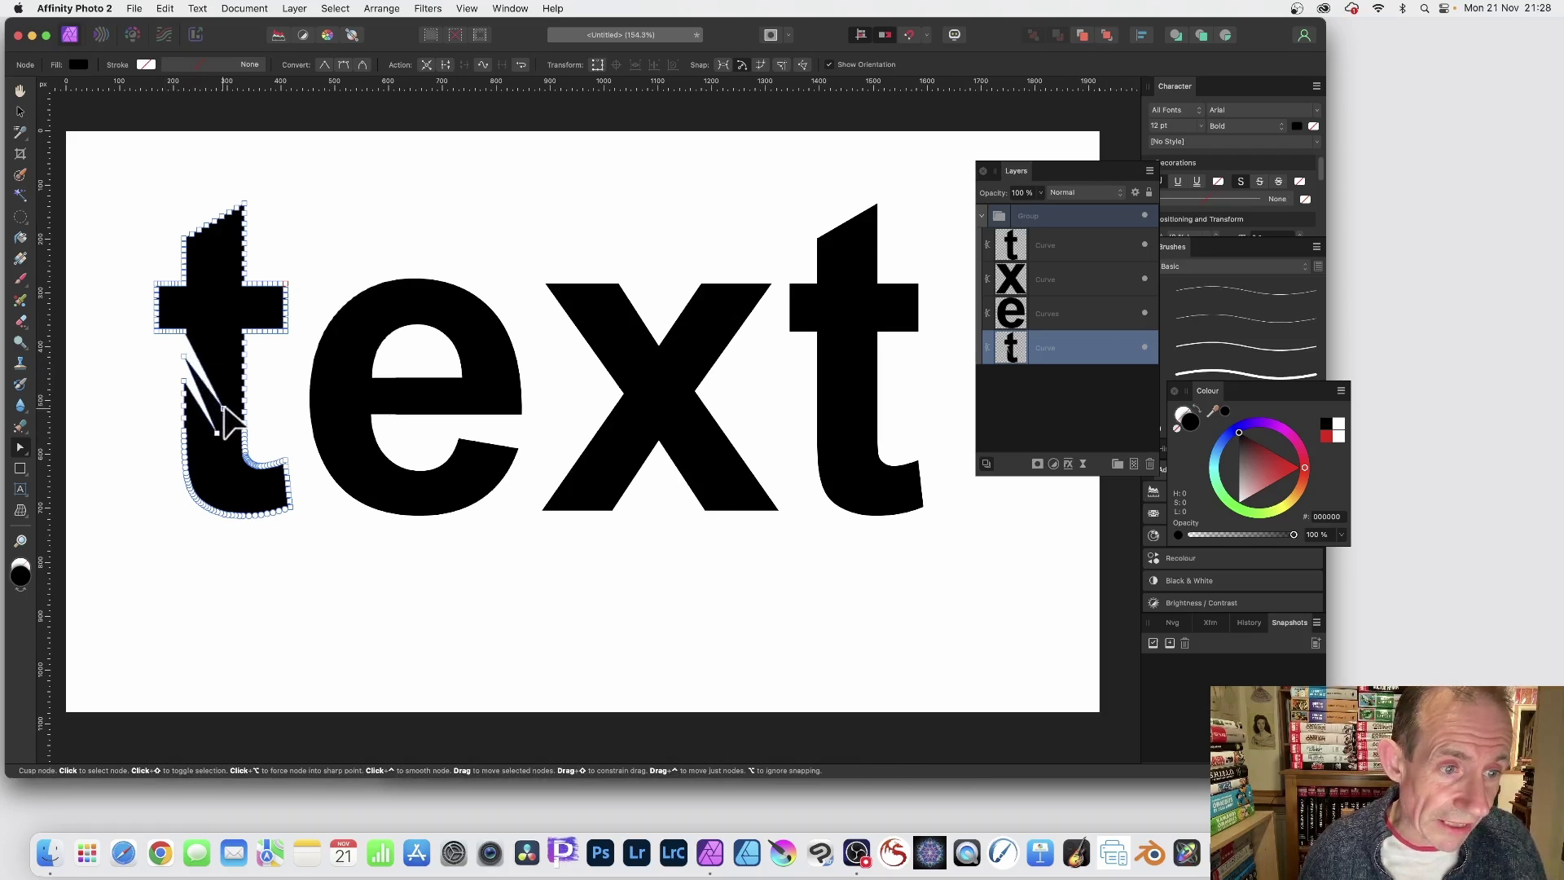
pyautogui.moveTo(185, 327); pyautogui.dragTo(277, 483)
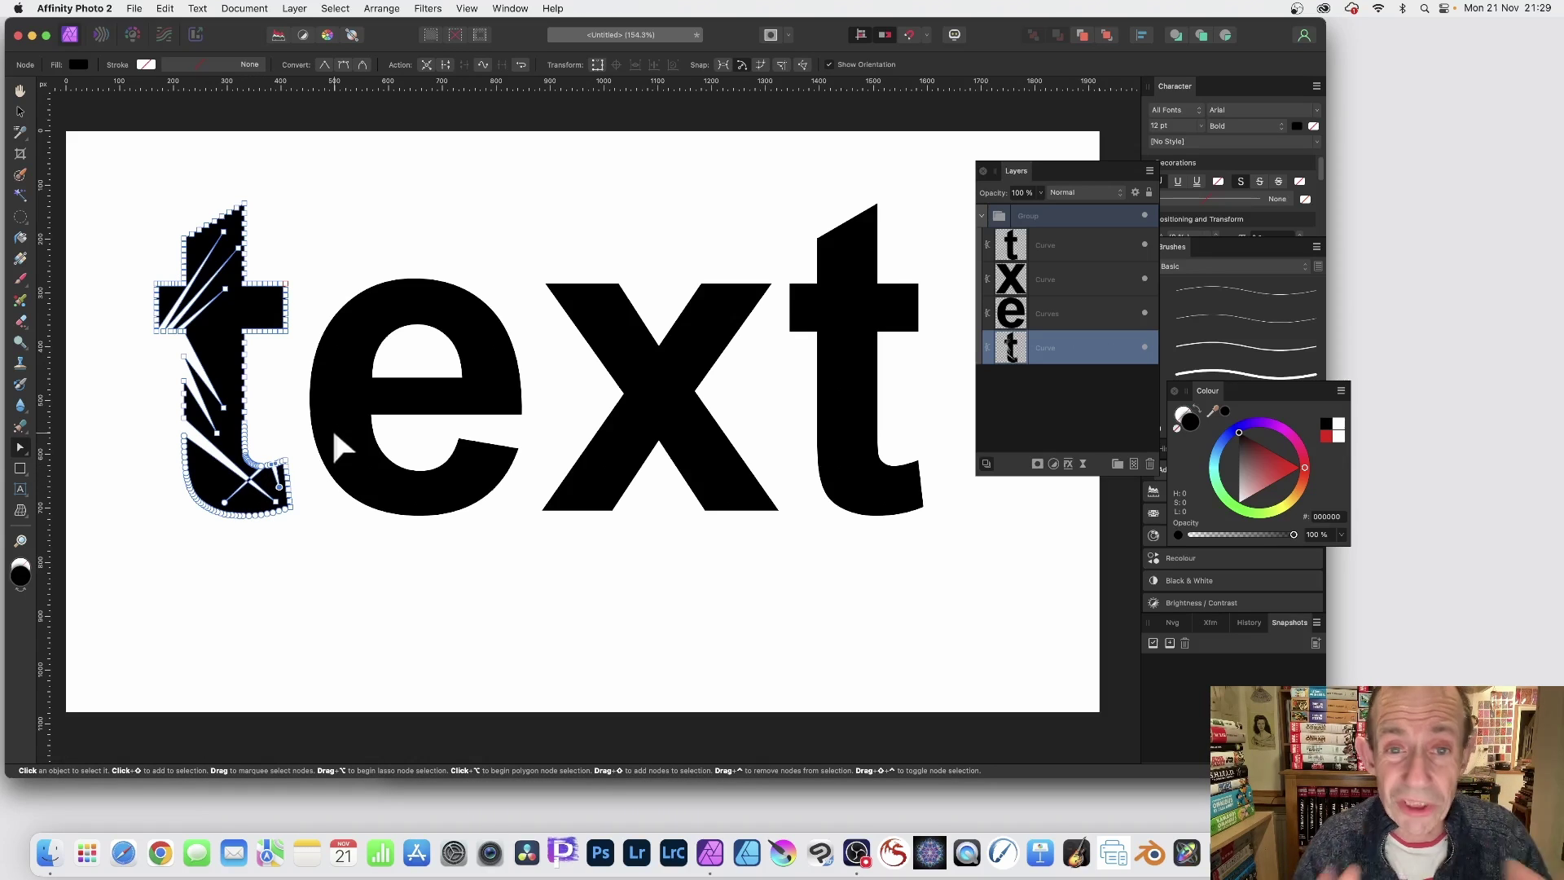
# Step: Select the e curve and add one round of midpoint nodes, undoing a second round
pyautogui.click(1034, 313)
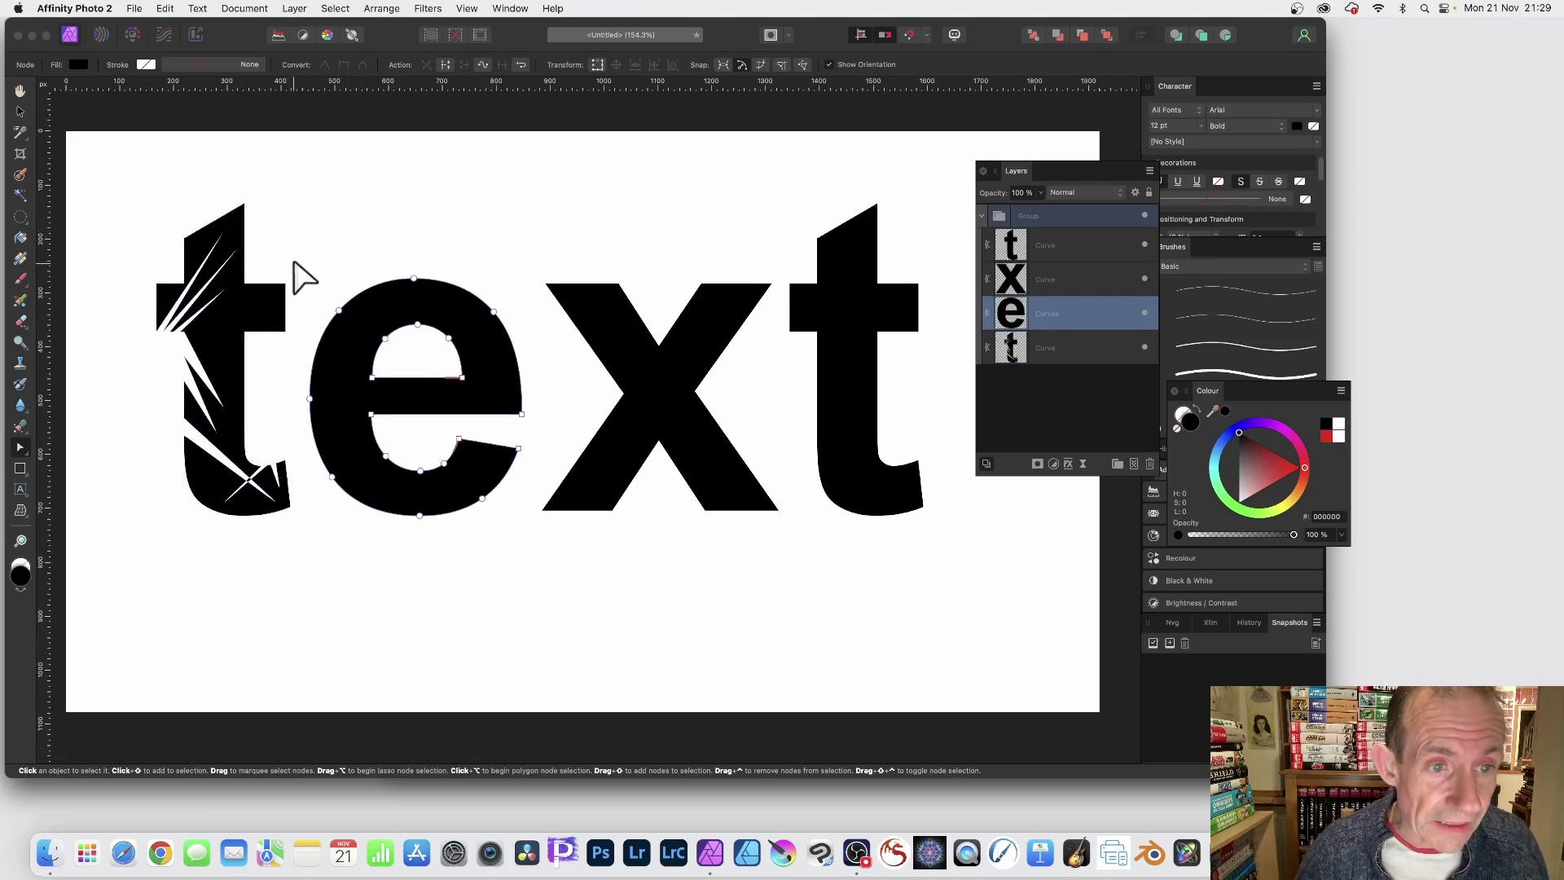
pyautogui.moveTo(289, 254); pyautogui.dragTo(554, 567)
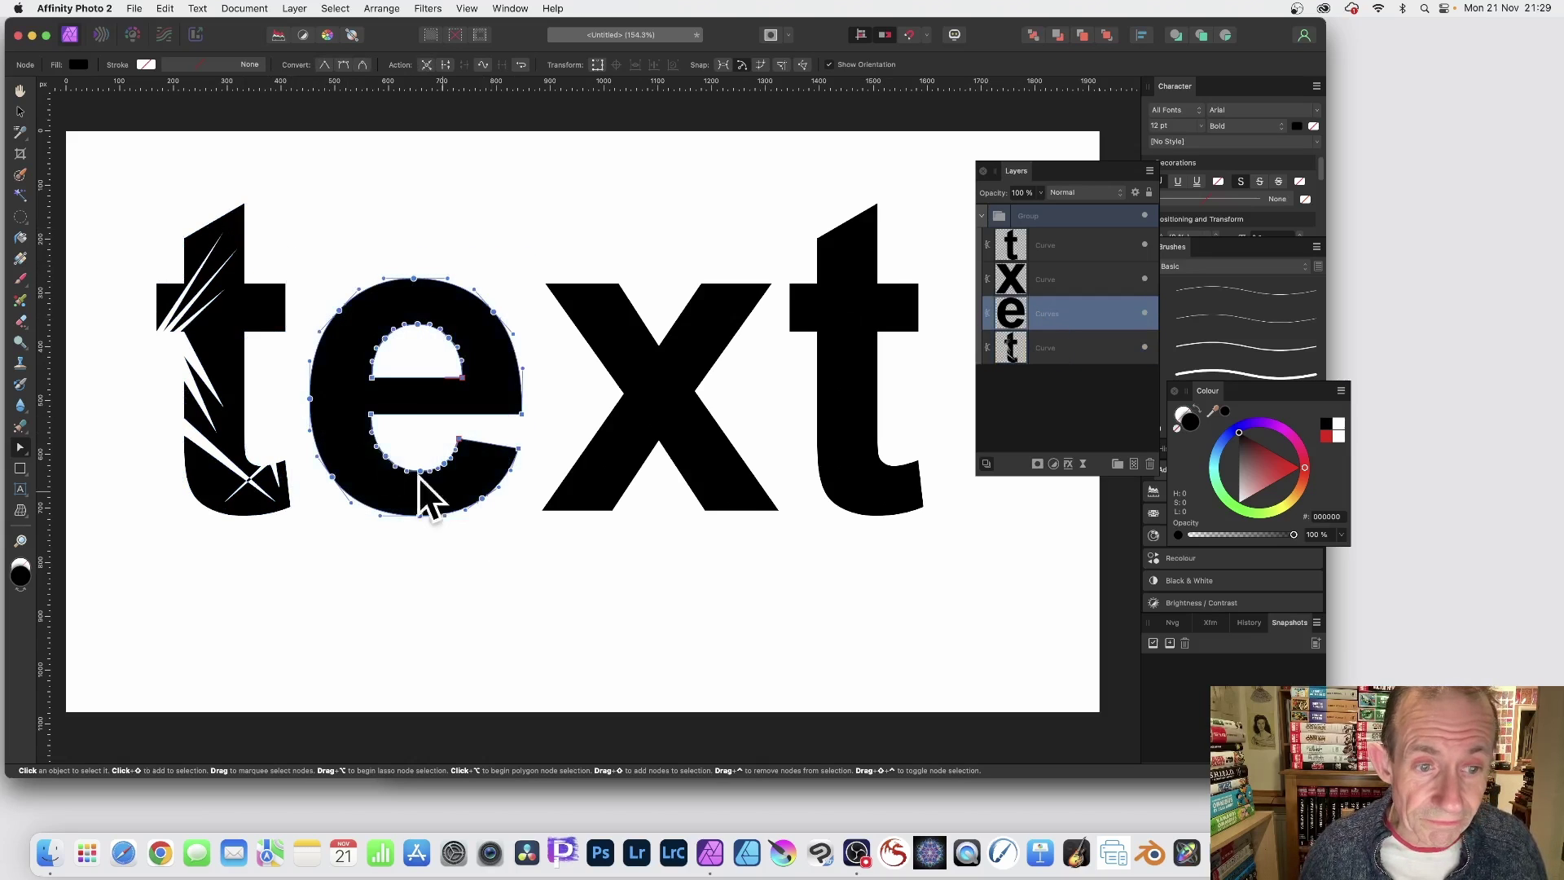
pyautogui.click(427, 65)
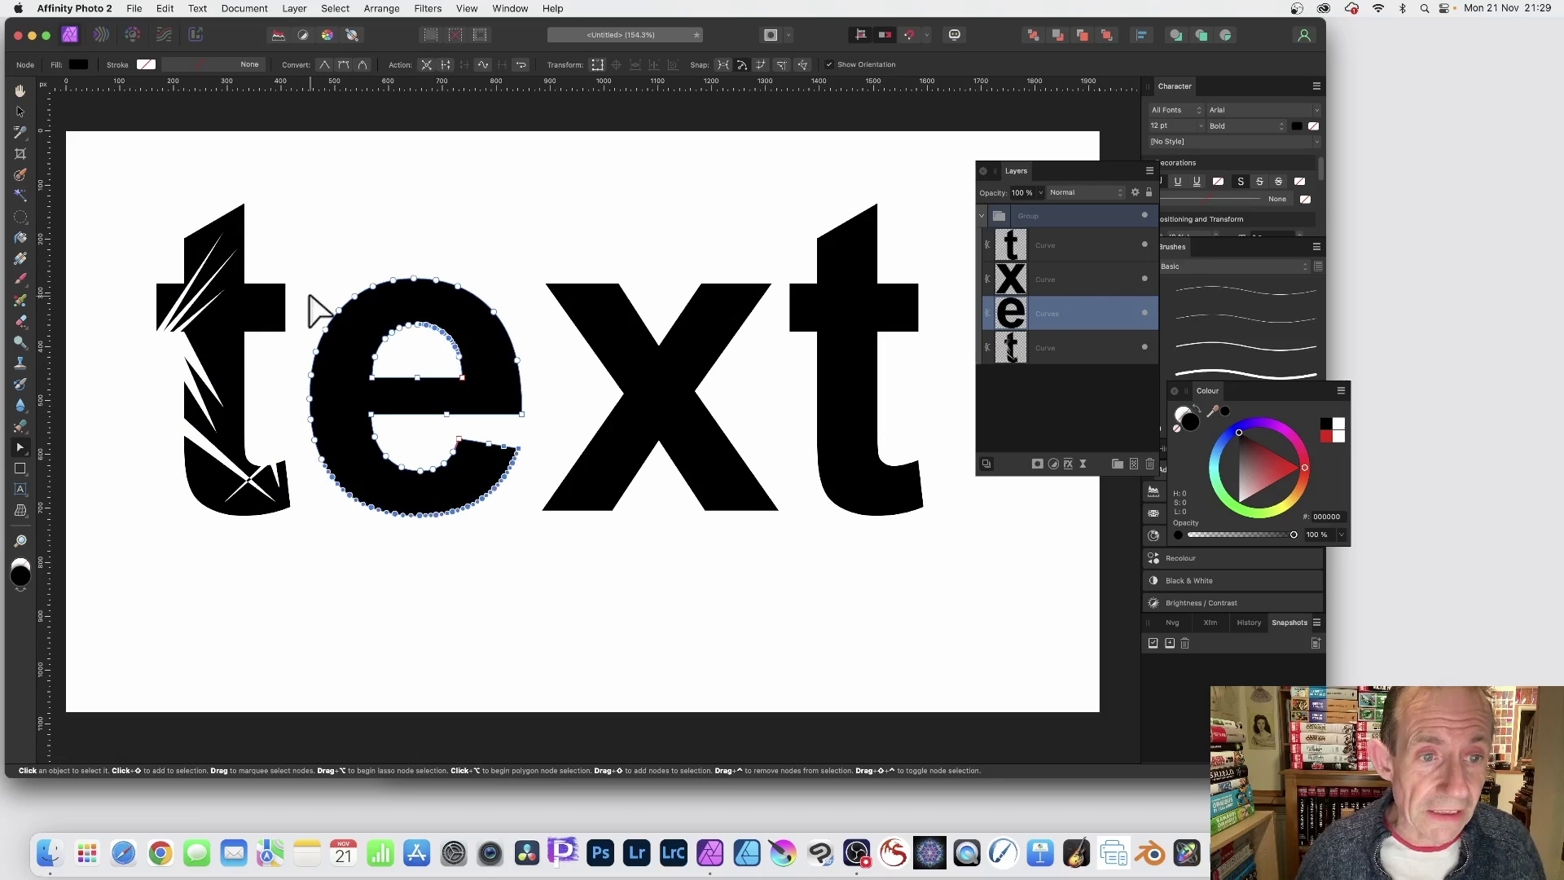
pyautogui.moveTo(300, 252); pyautogui.dragTo(547, 584)
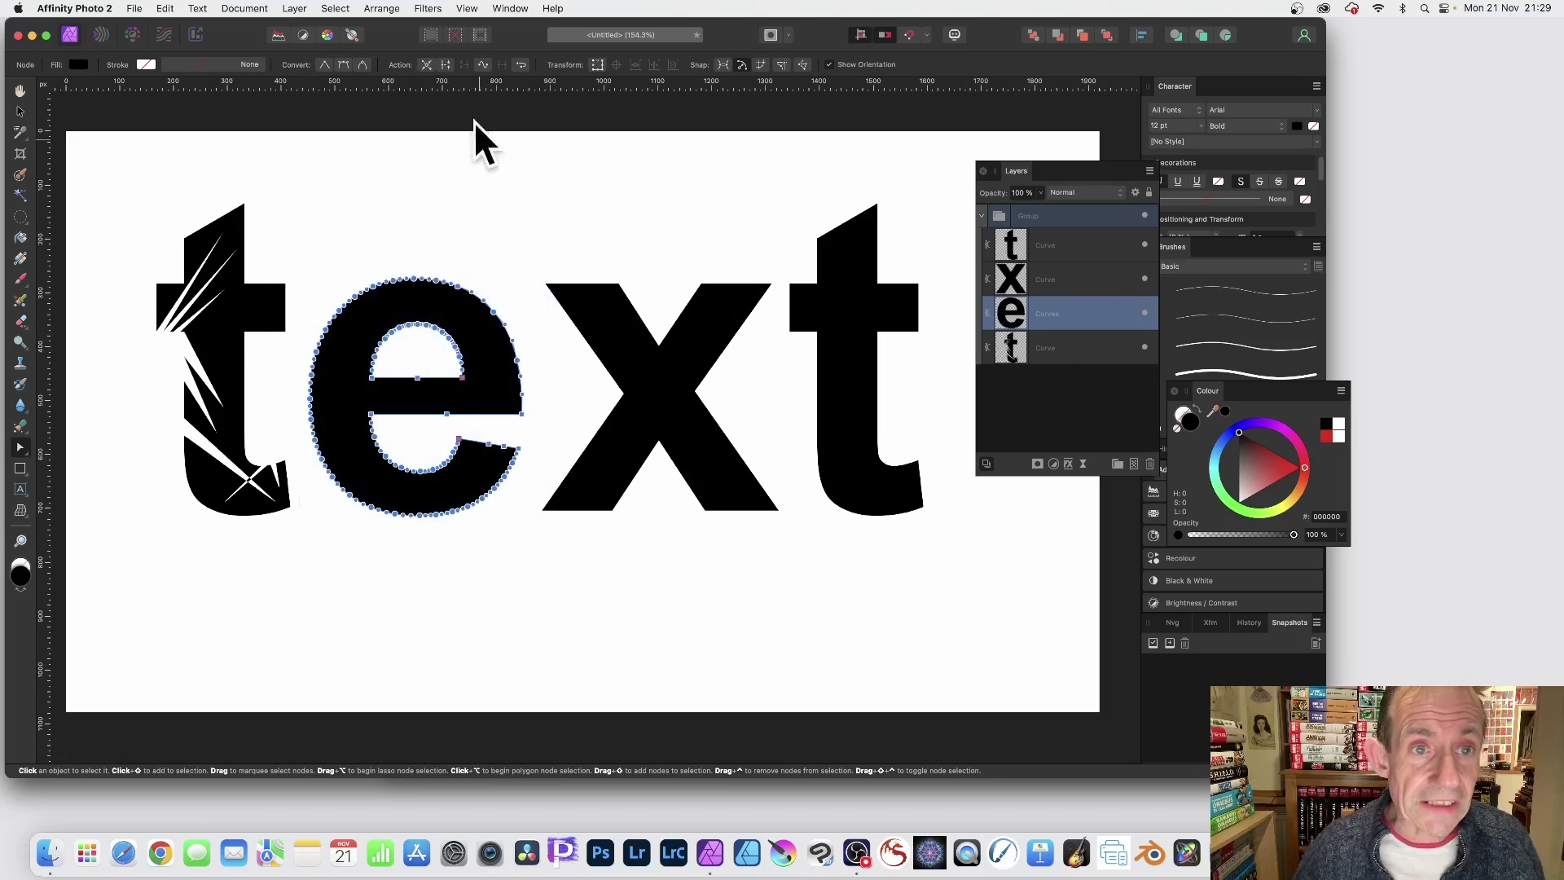
pyautogui.click(428, 64)
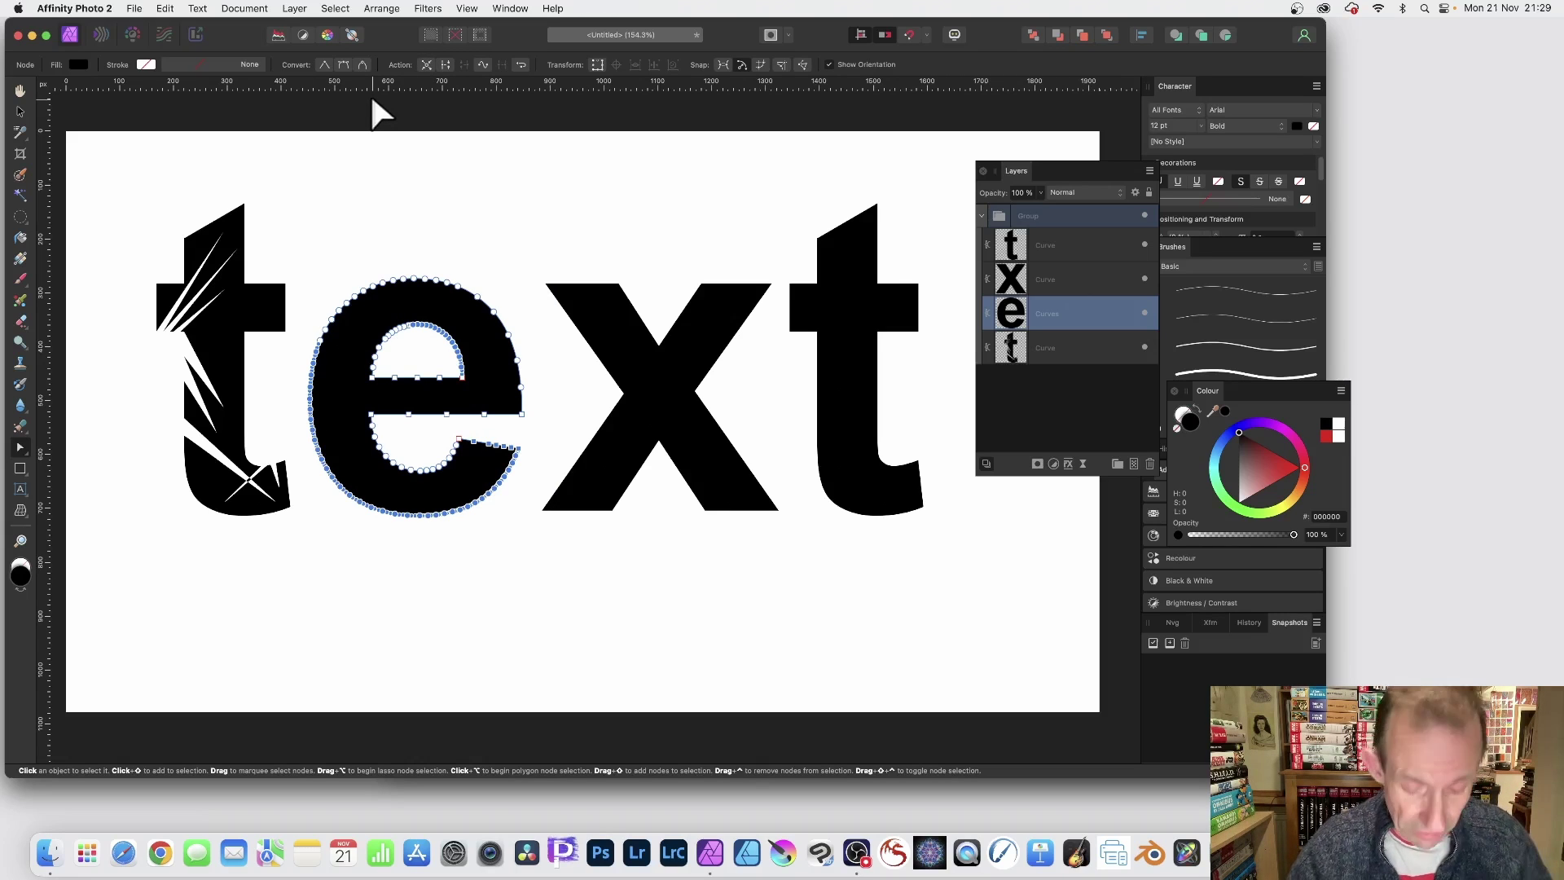
pyautogui.press('super+z')
pyautogui.press('super+z')
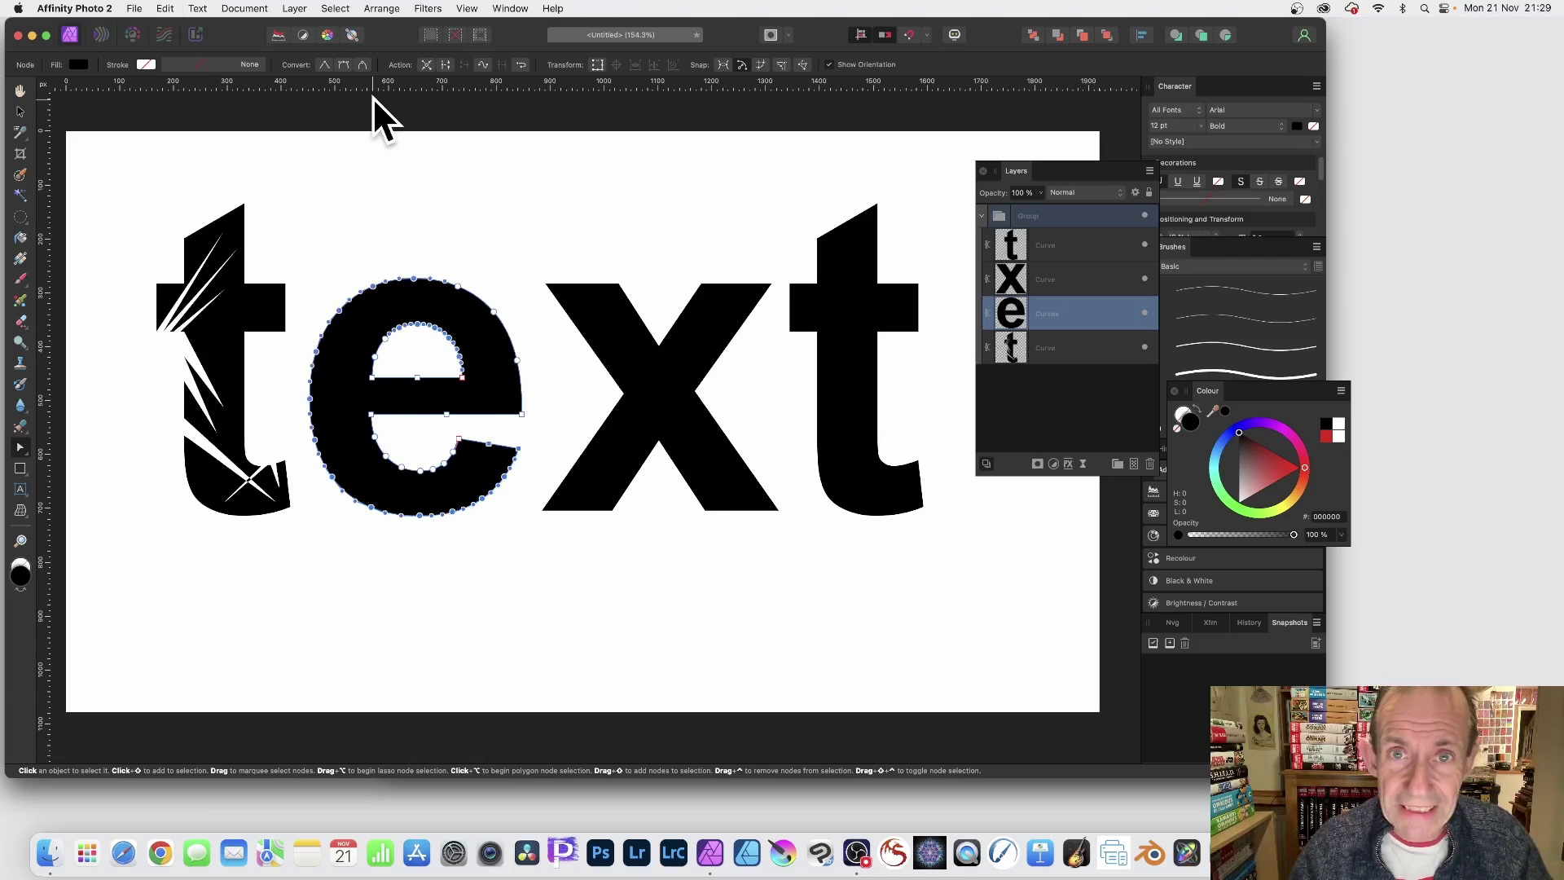
# Step: Add three more rounds of nodes to pack the e's outline densely
pyautogui.scroll(1, 339, 104)
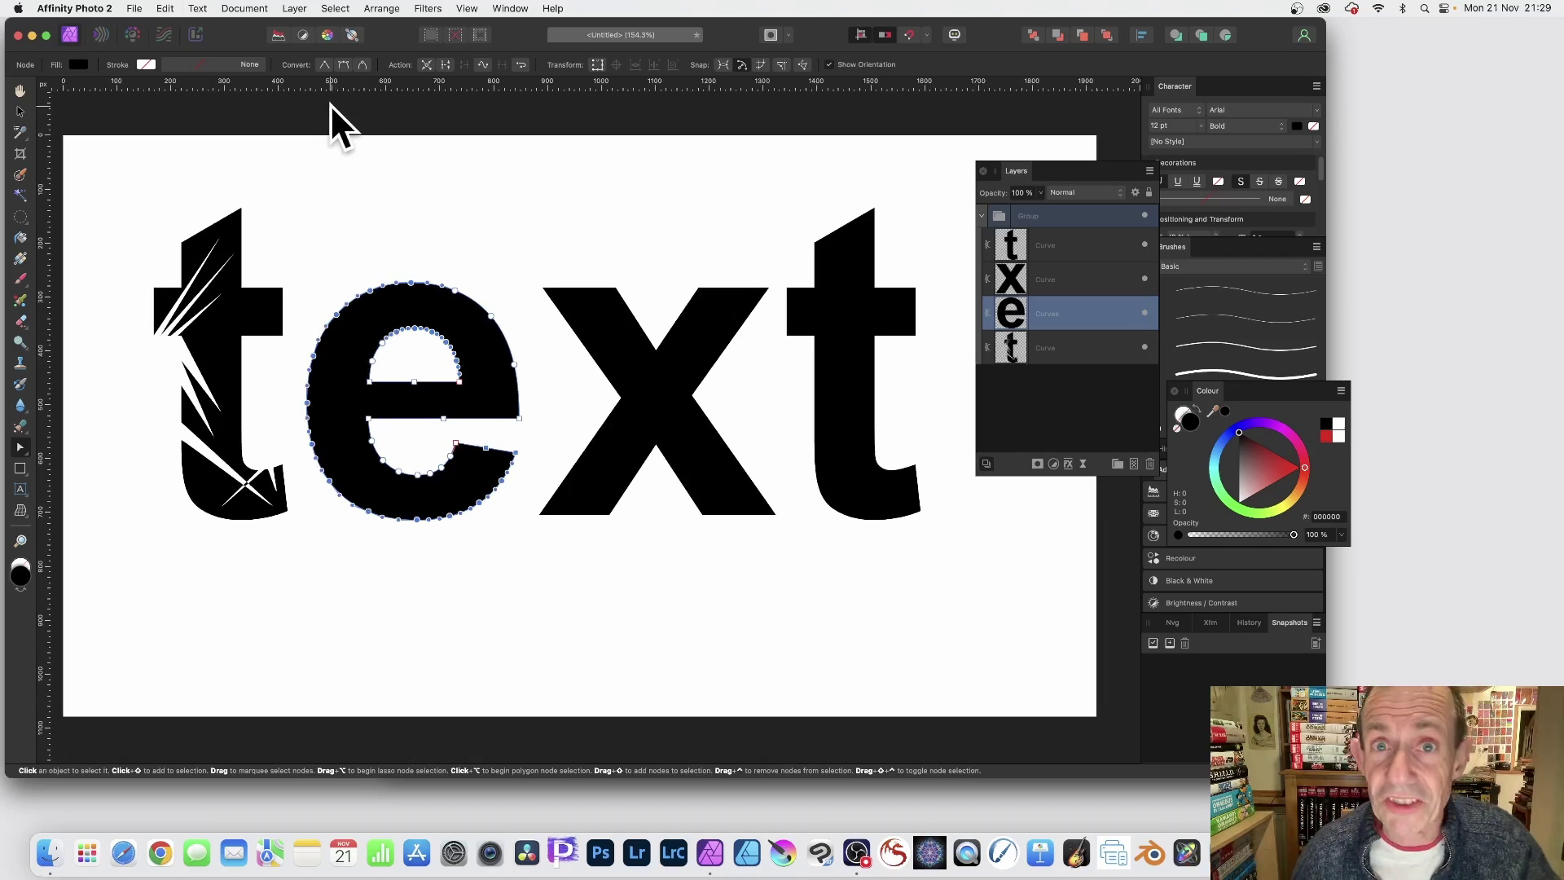
pyautogui.moveTo(290, 247); pyautogui.dragTo(541, 558)
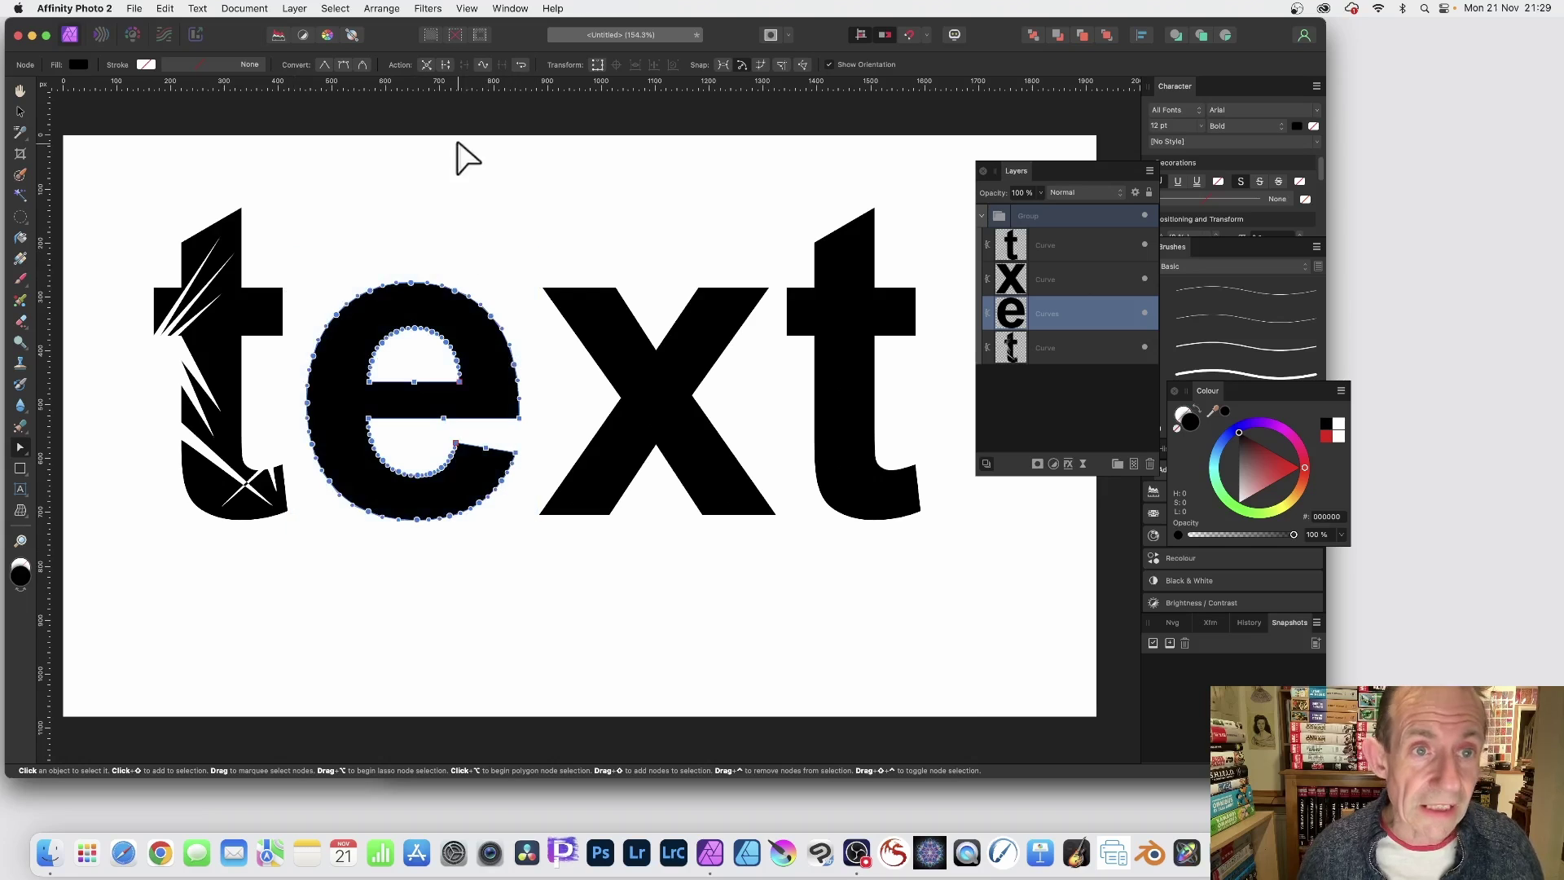
pyautogui.click(426, 66)
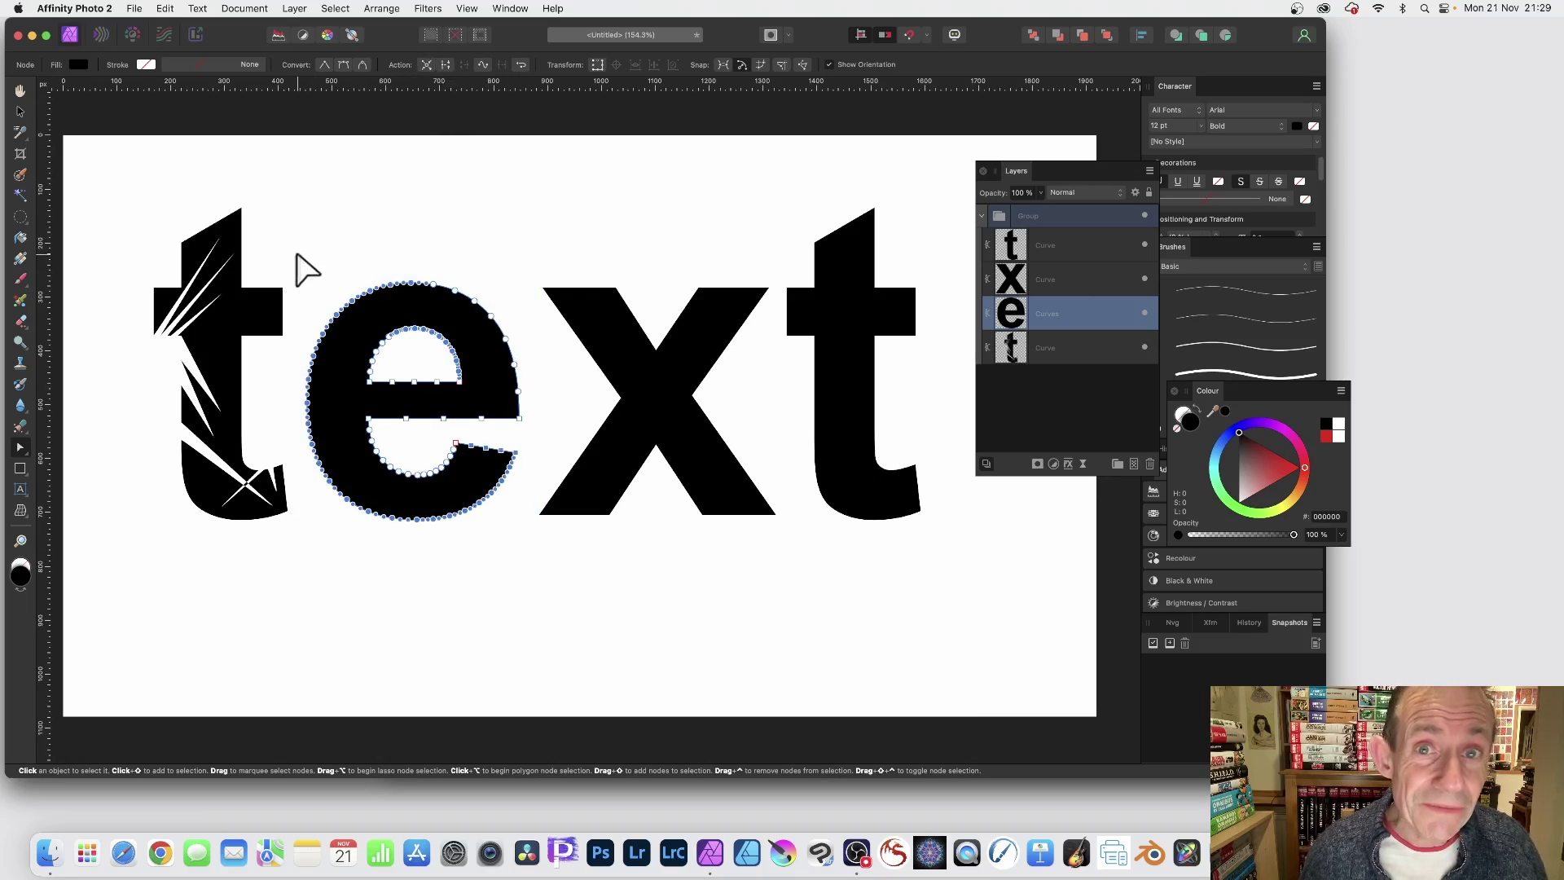
pyautogui.moveTo(298, 251); pyautogui.dragTo(536, 548)
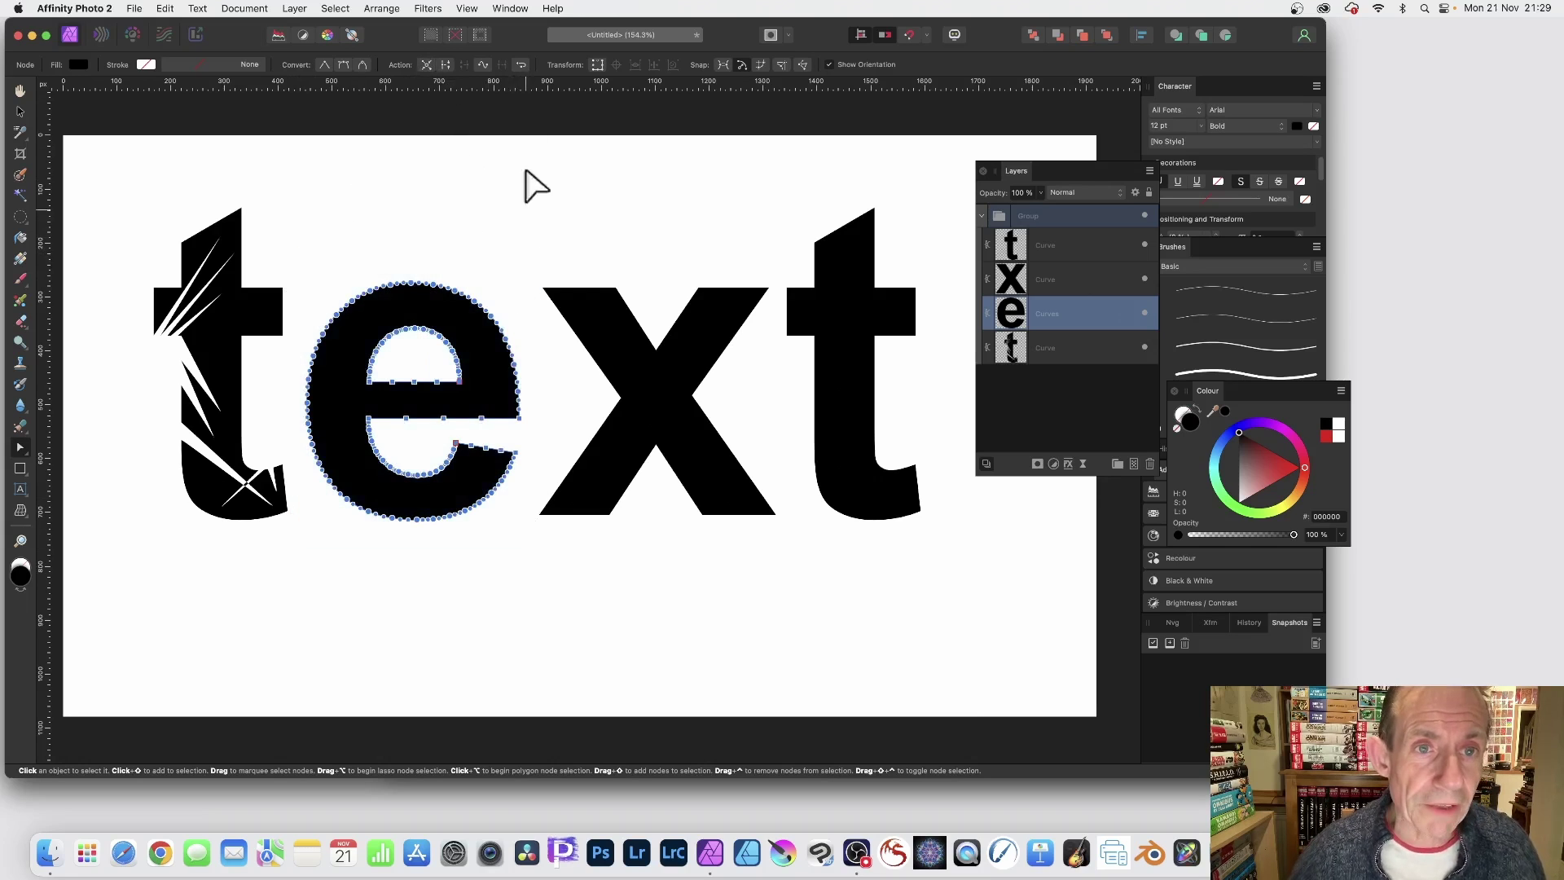
pyautogui.click(430, 65)
pyautogui.moveTo(297, 252); pyautogui.dragTo(555, 606)
pyautogui.click(424, 65)
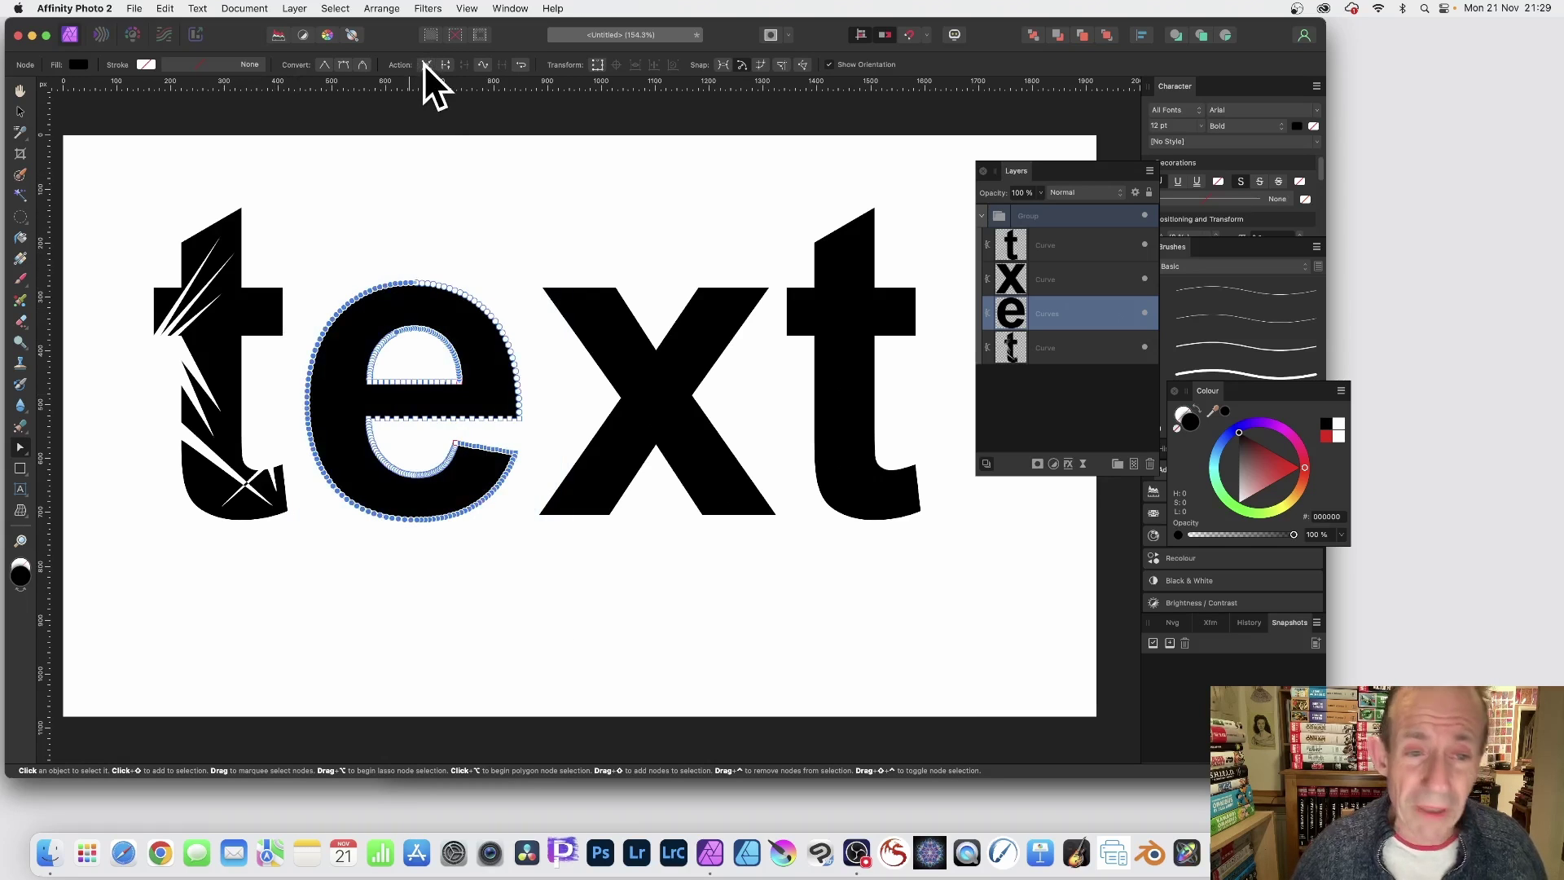